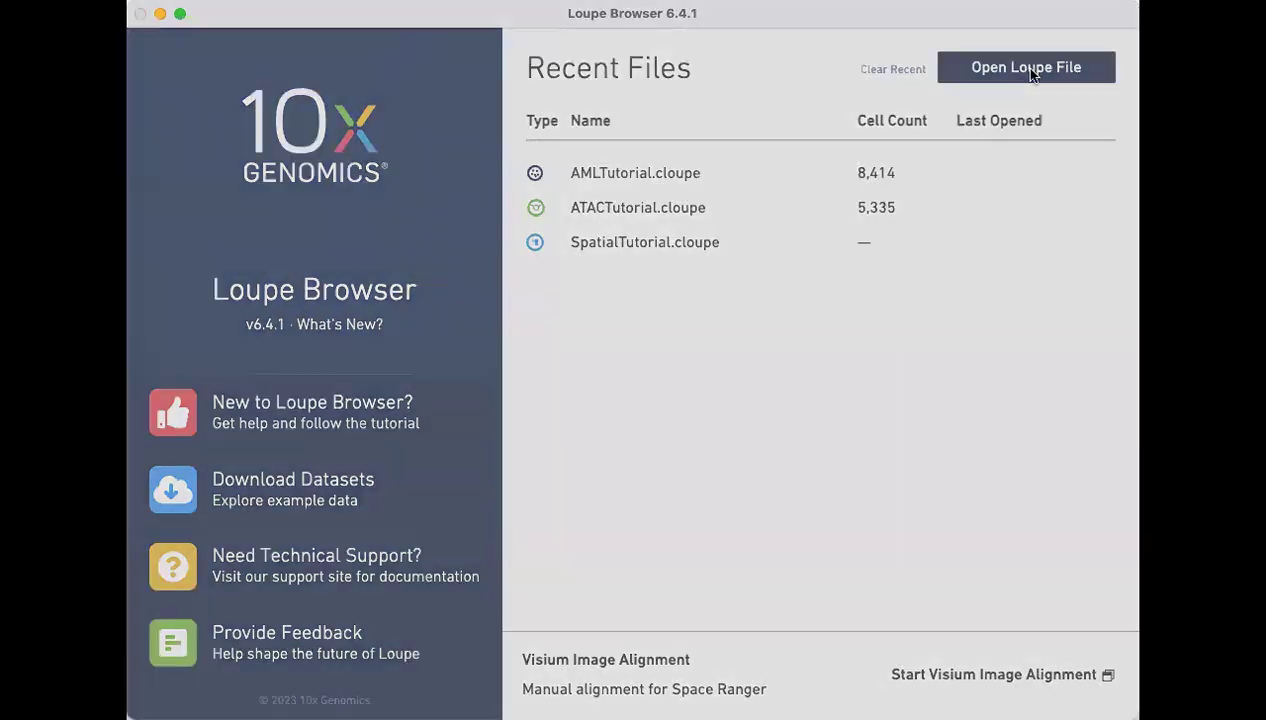
Open the 10k_BEAM-T Human CMV Flu Covid spike-in .cloupe file to show its graph-based t-SNE plot.
{"action": "left_click", "coordinate": [1030, 76]}
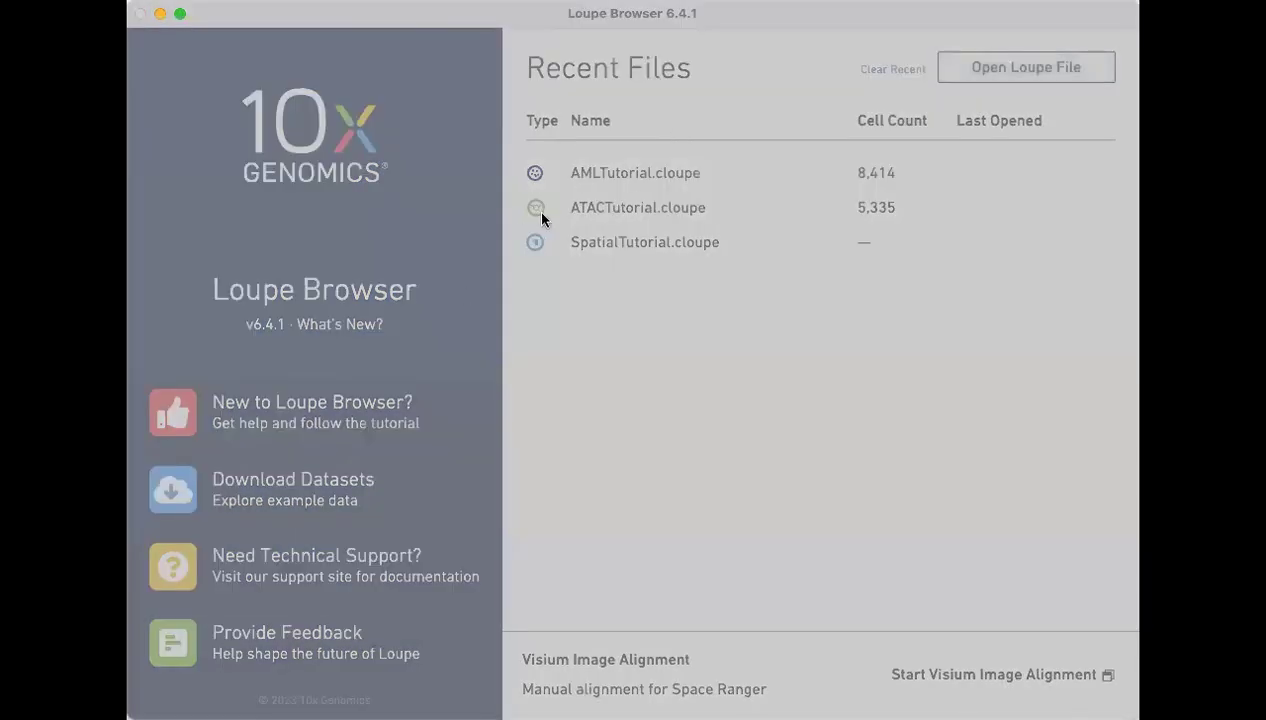
{"action": "left_click", "coordinate": [692, 421]}
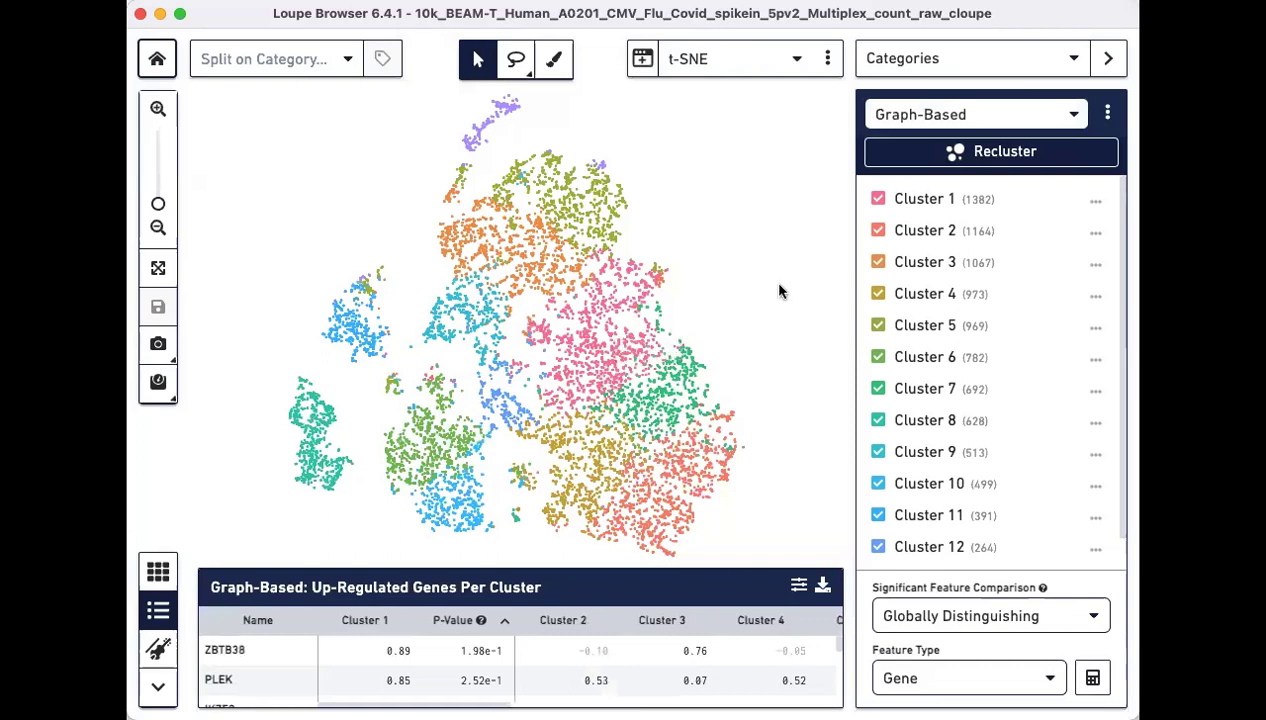
Switch the panel to V(D)J Clonotypes and import the matching .vloupe file, giving 195 clonotypes from 6267 barcodes.
{"action": "left_click", "coordinate": [979, 60]}
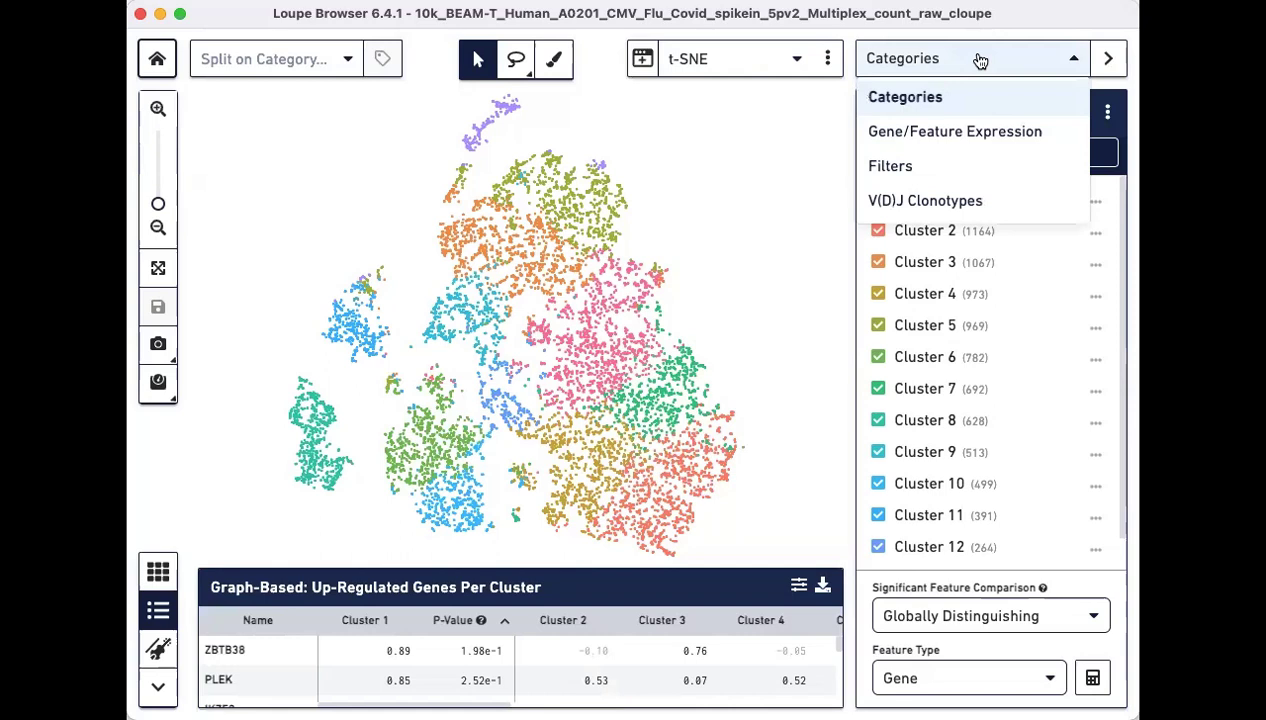
{"action": "left_click", "coordinate": [1000, 203]}
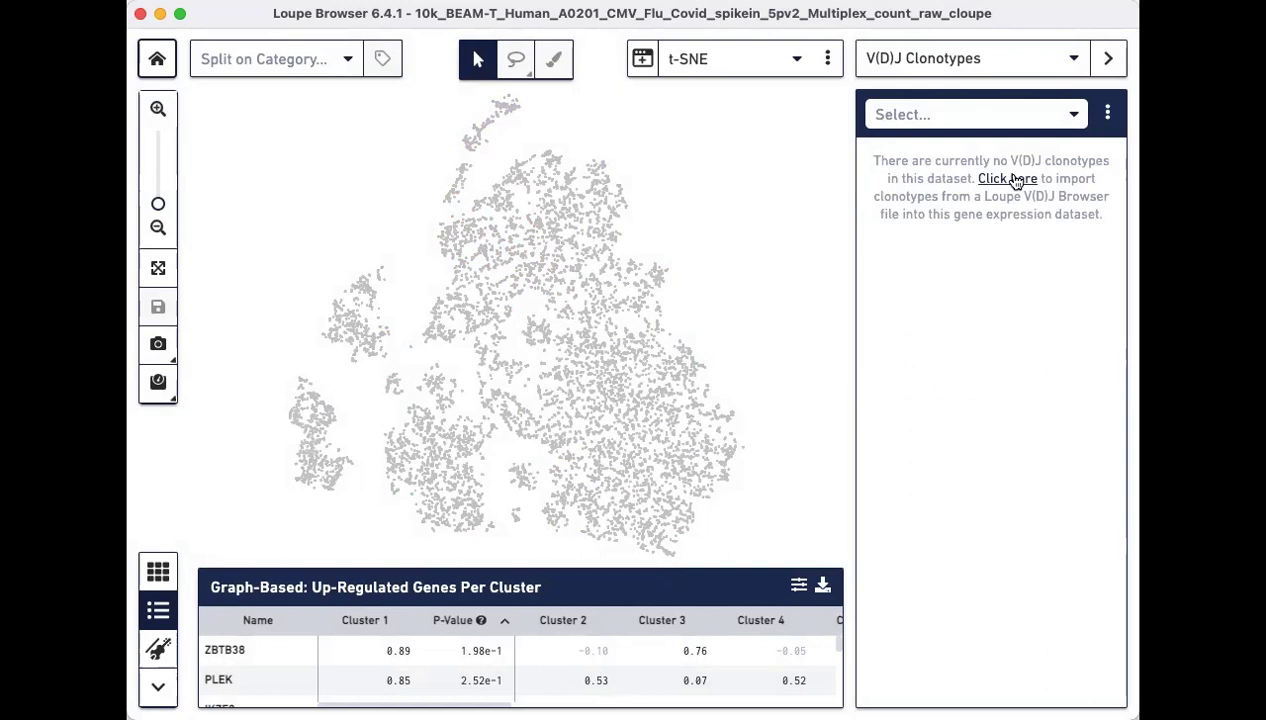
{"action": "left_click", "coordinate": [1010, 179]}
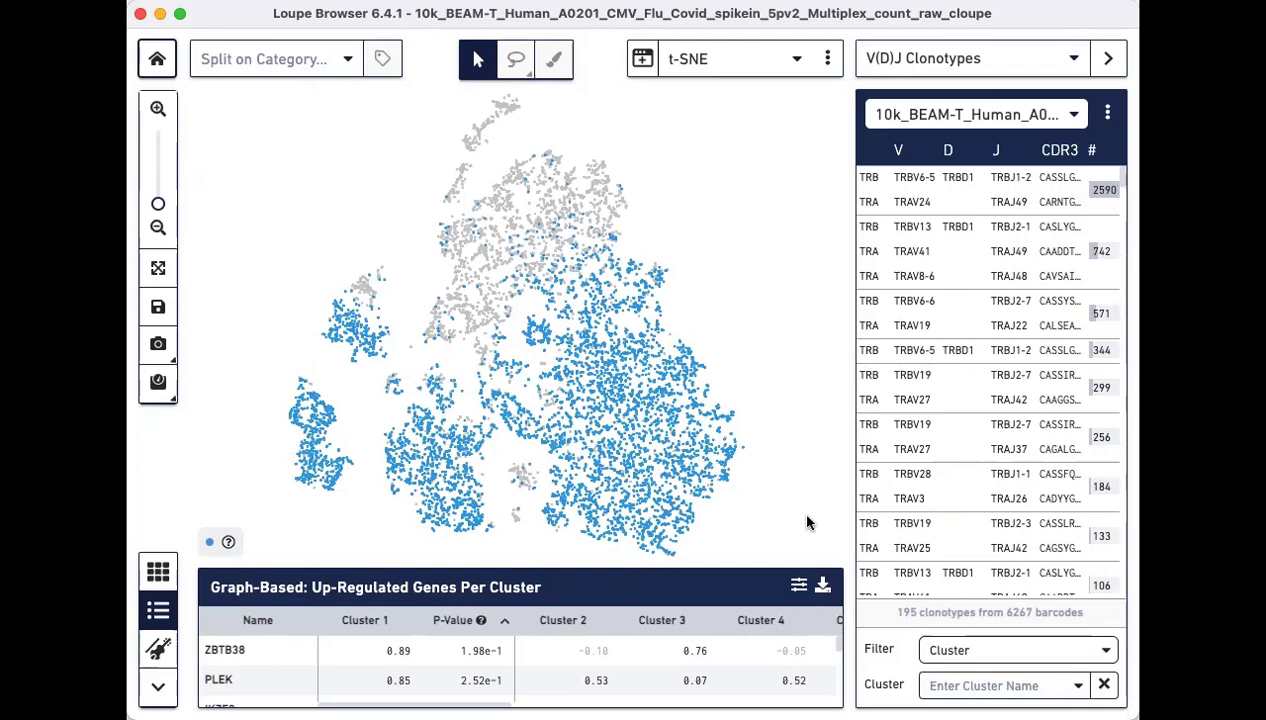
Filter clonotypes by Antigen Specificity for SARS_Cov2 with a minimum score of 90.
{"action": "left_click", "coordinate": [986, 653]}
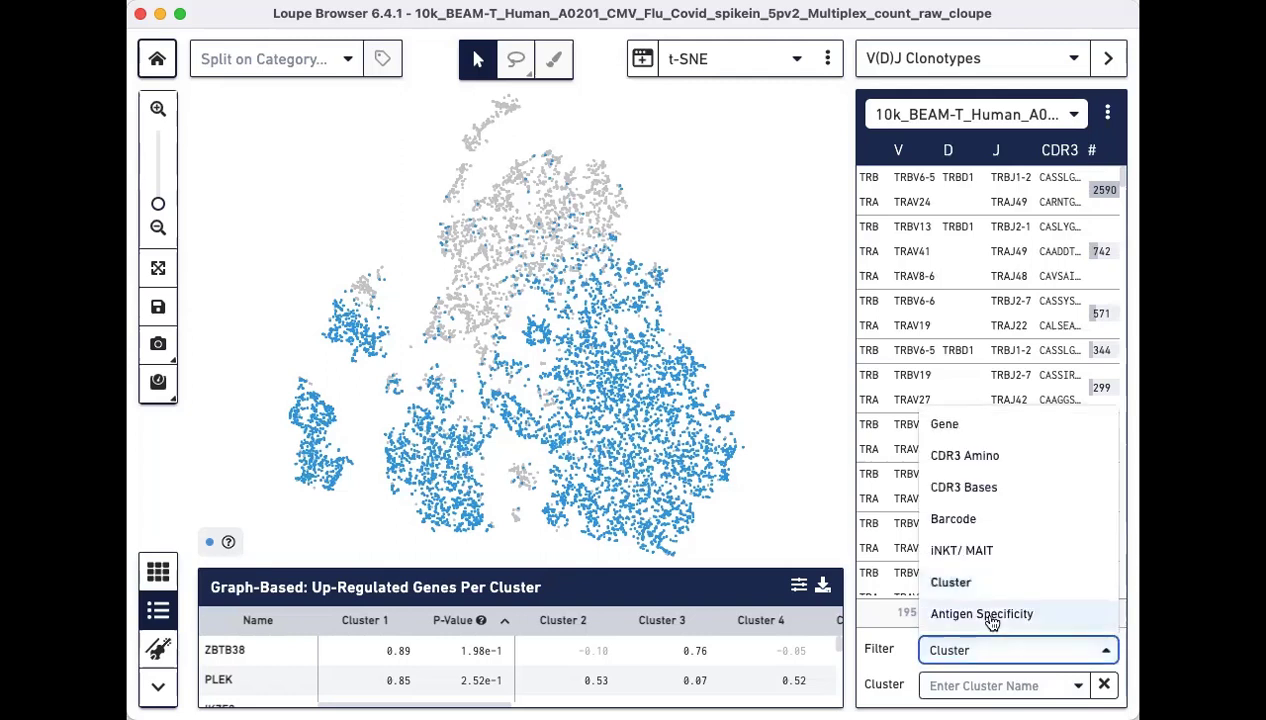
{"action": "left_click", "coordinate": [991, 615]}
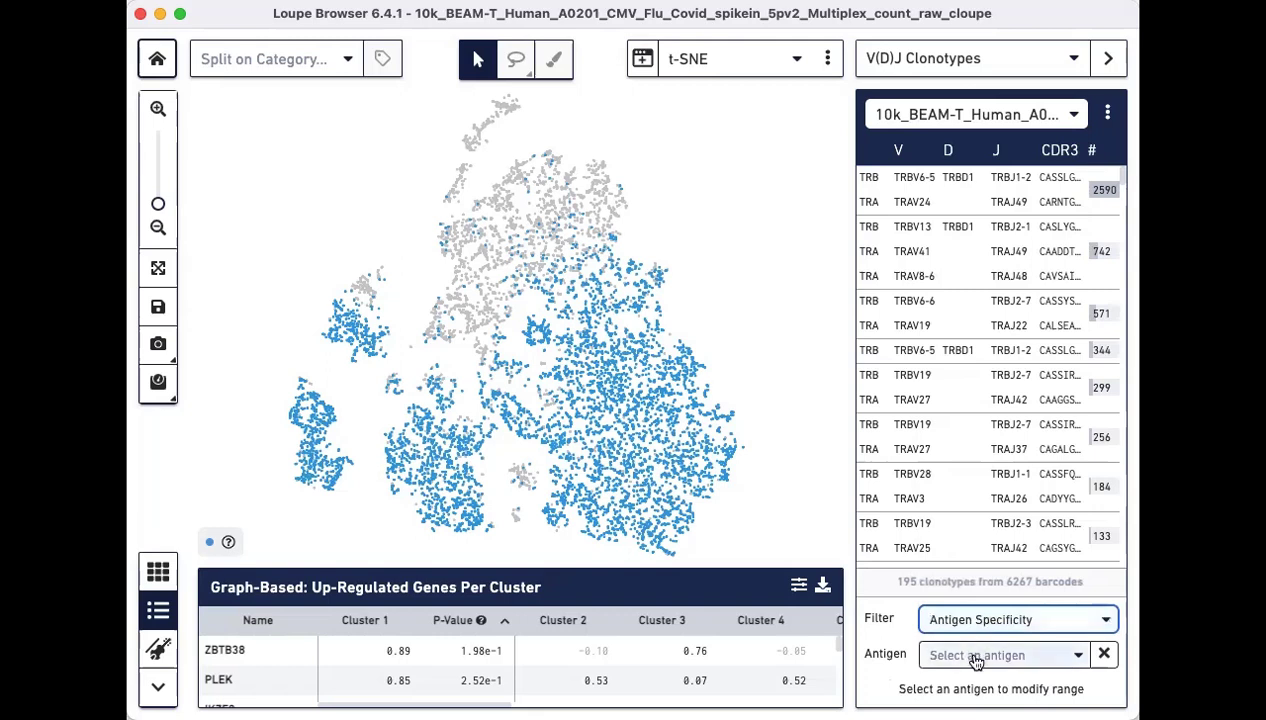
{"action": "left_click", "coordinate": [976, 664]}
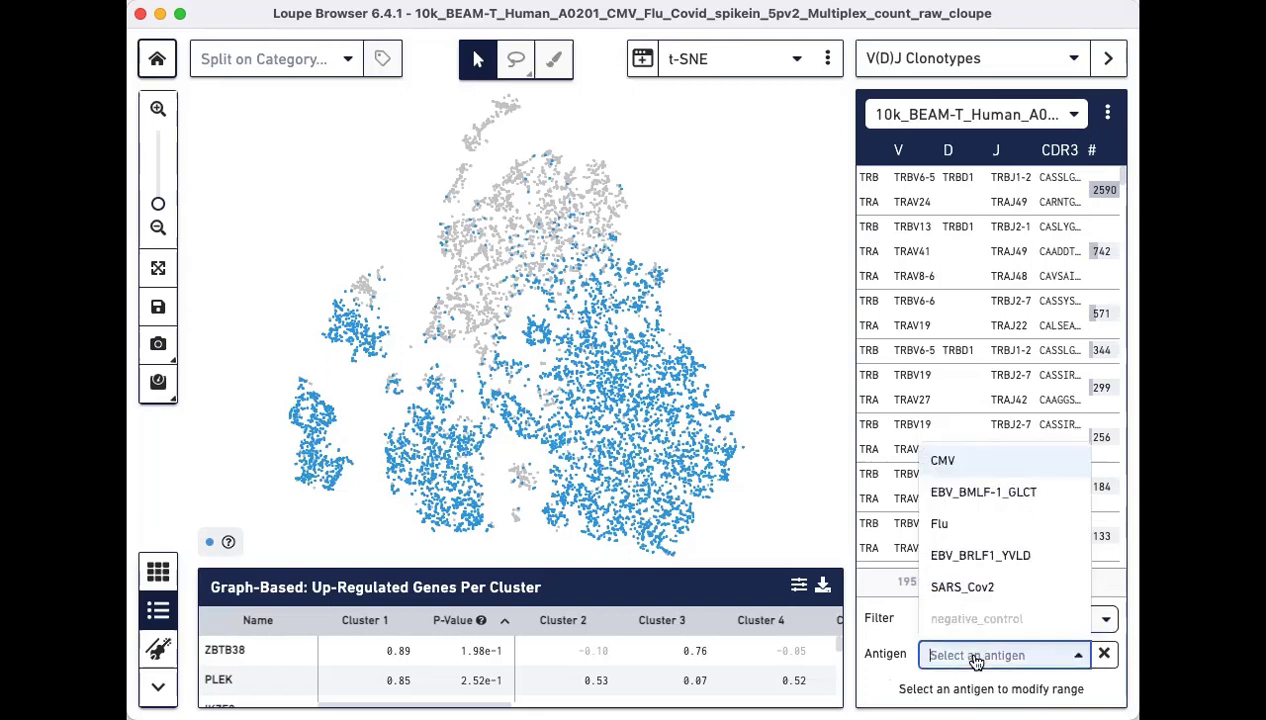
{"action": "left_click", "coordinate": [1010, 598]}
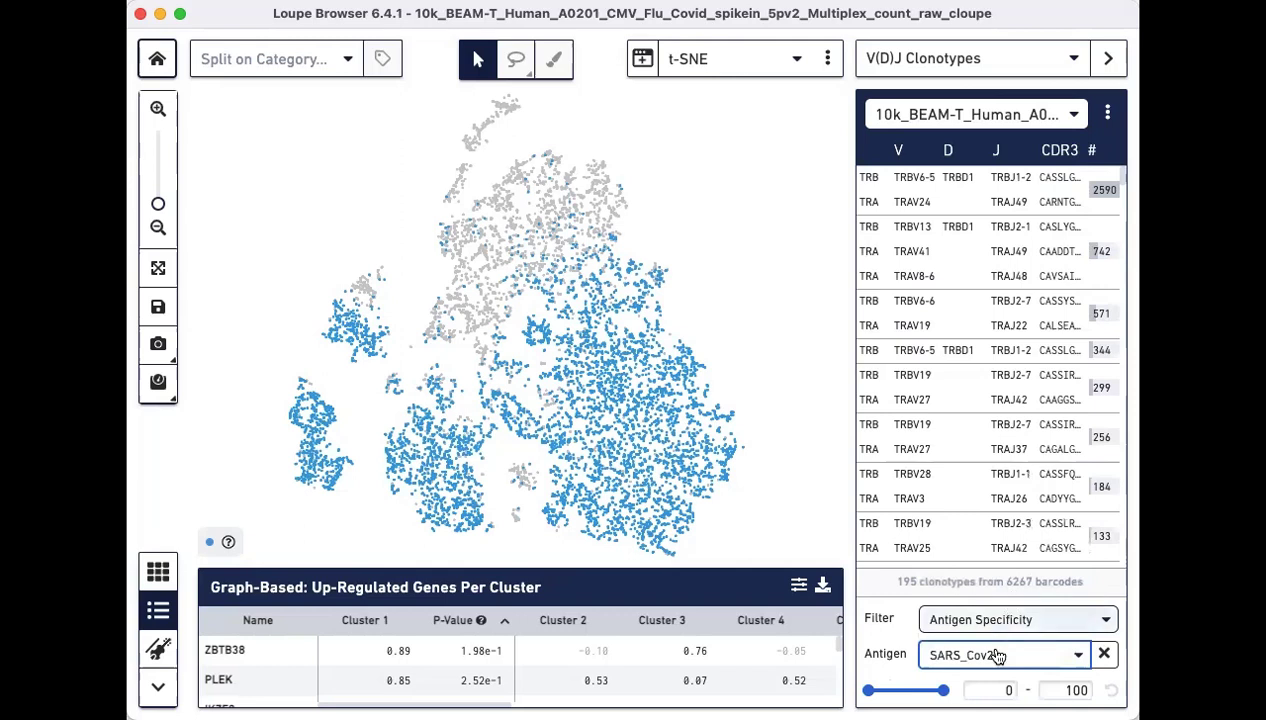
{"action": "left_click", "coordinate": [995, 688]}
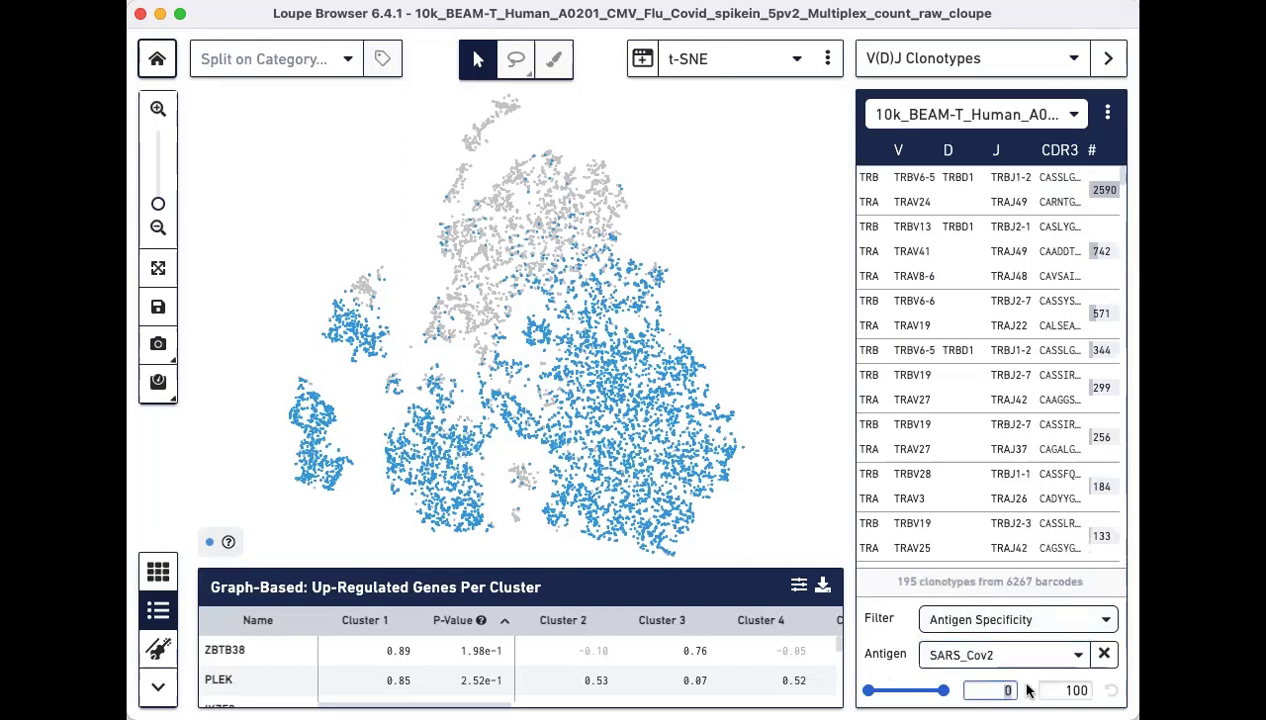
{"action": "type", "text": "90"}
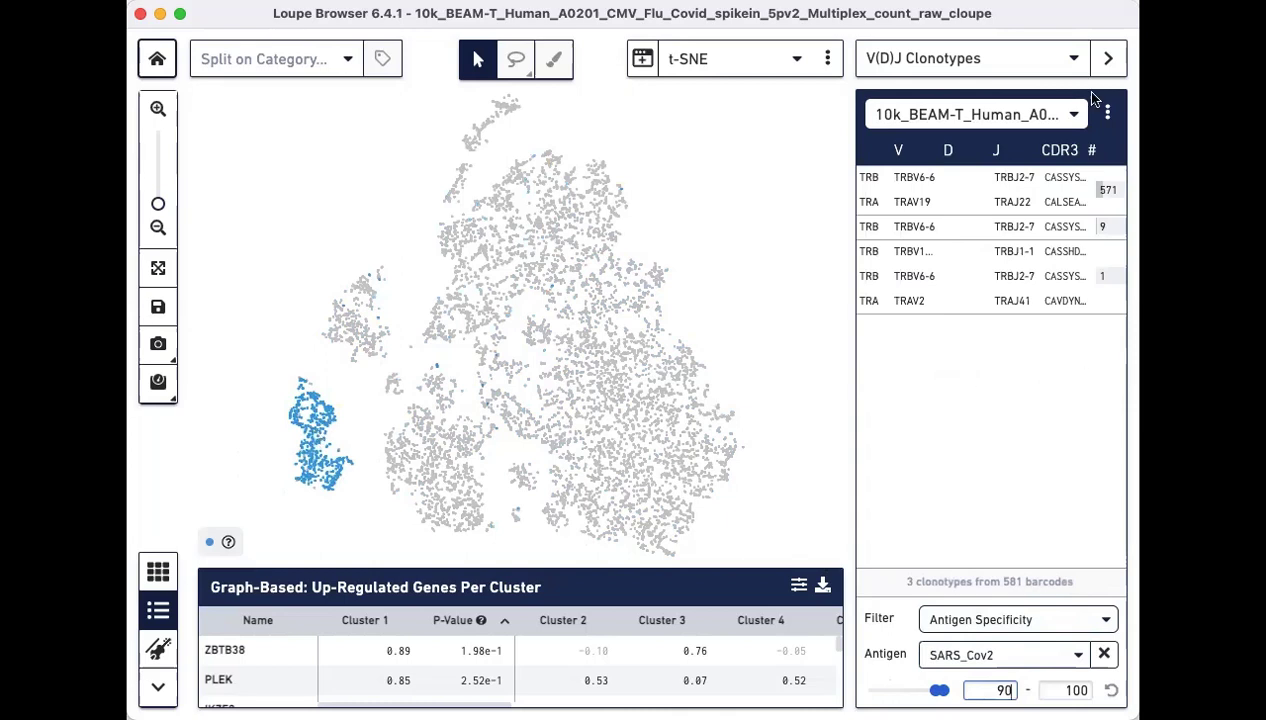
Select all filtered SARS_Cov2 clonotype cells and create a new 'Antigen Specific' category for them.
{"action": "left_click", "coordinate": [1107, 112]}
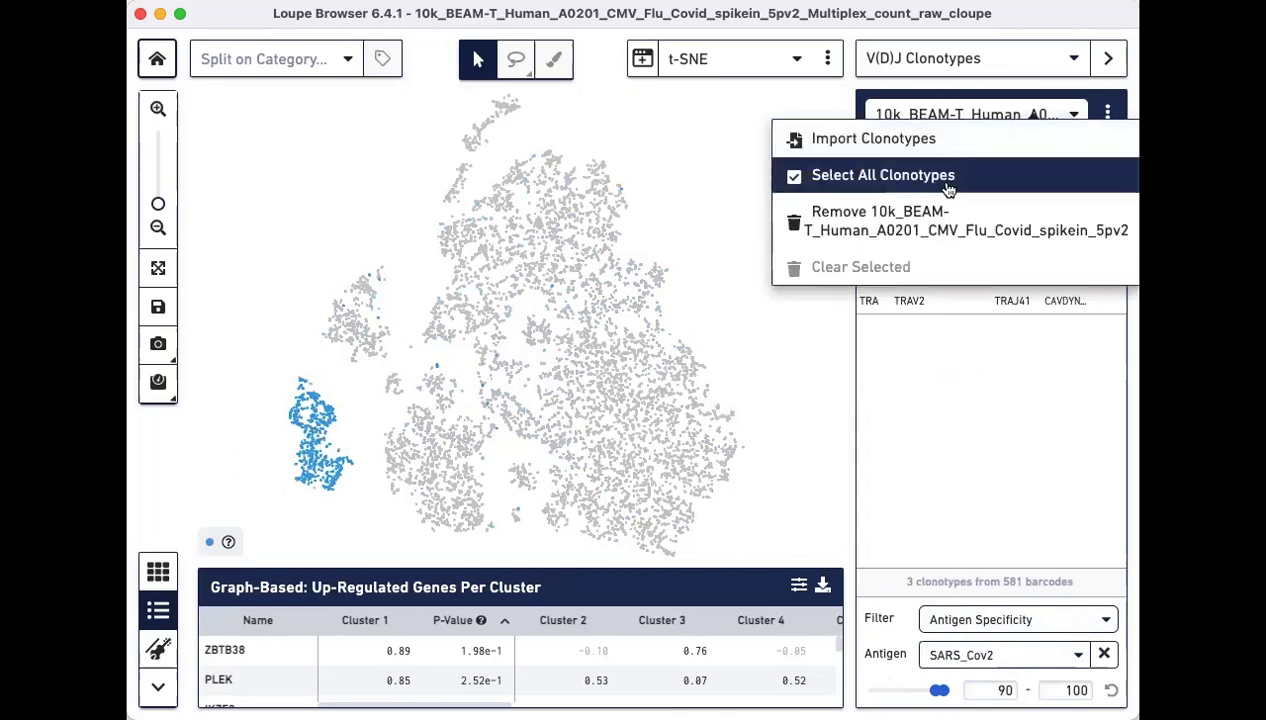
{"action": "left_click", "coordinate": [888, 178]}
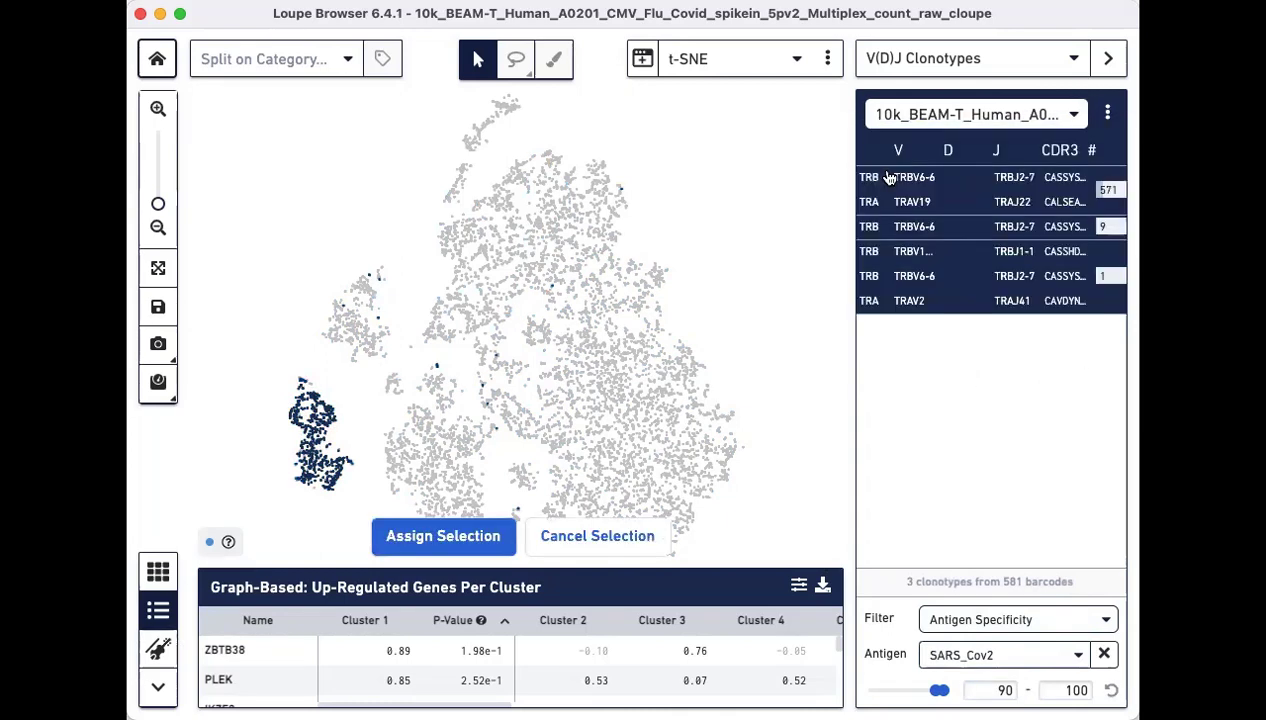
{"action": "left_click", "coordinate": [432, 538]}
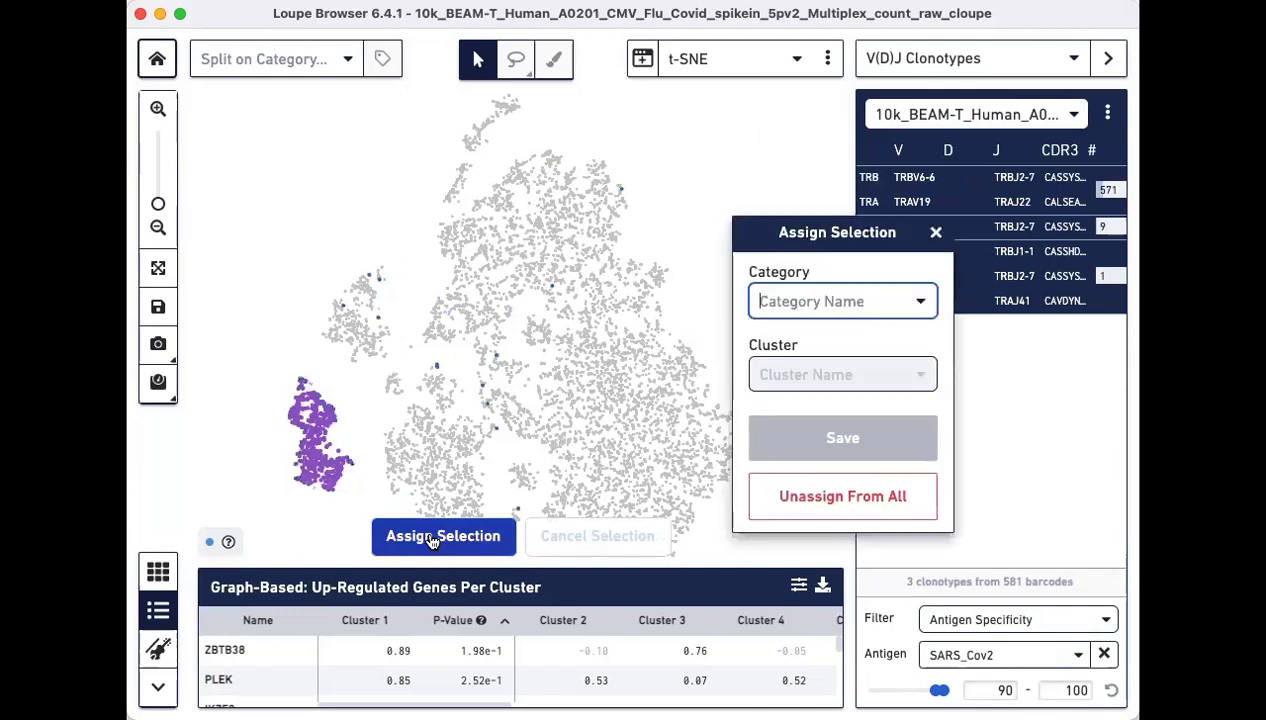
{"action": "left_click", "coordinate": [869, 316]}
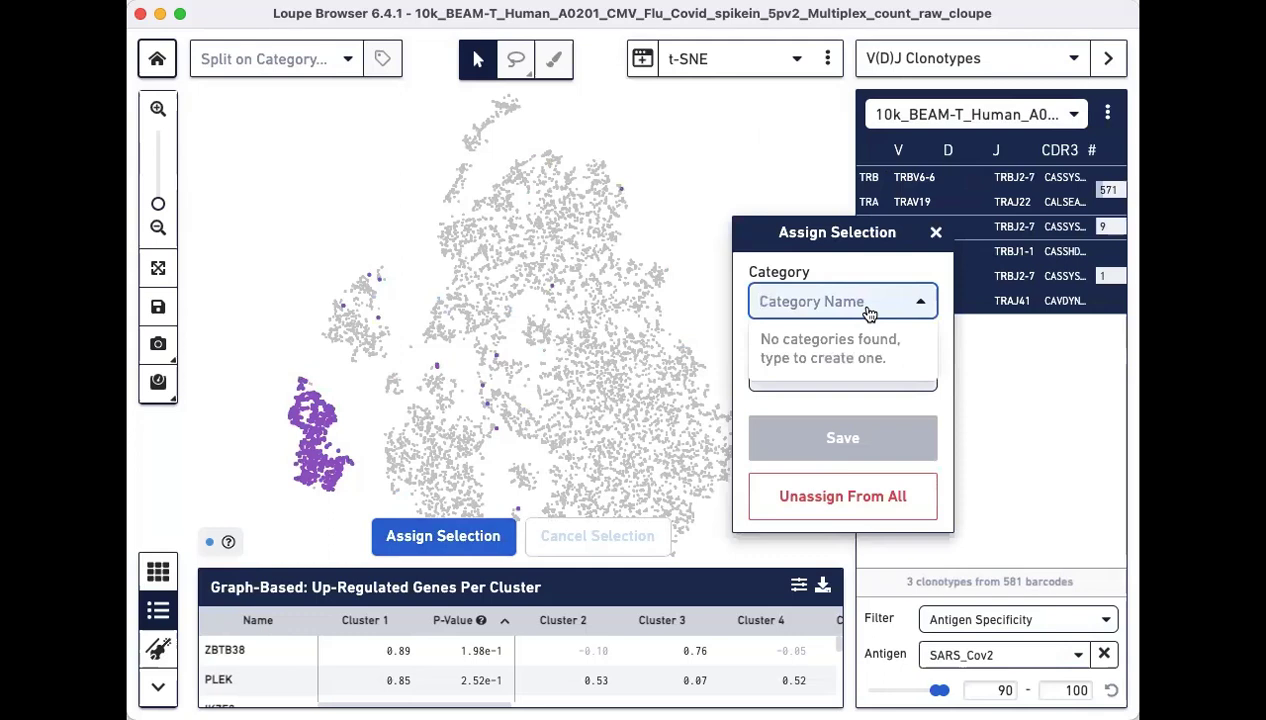
{"action": "type", "text": "Antigen Specific"}
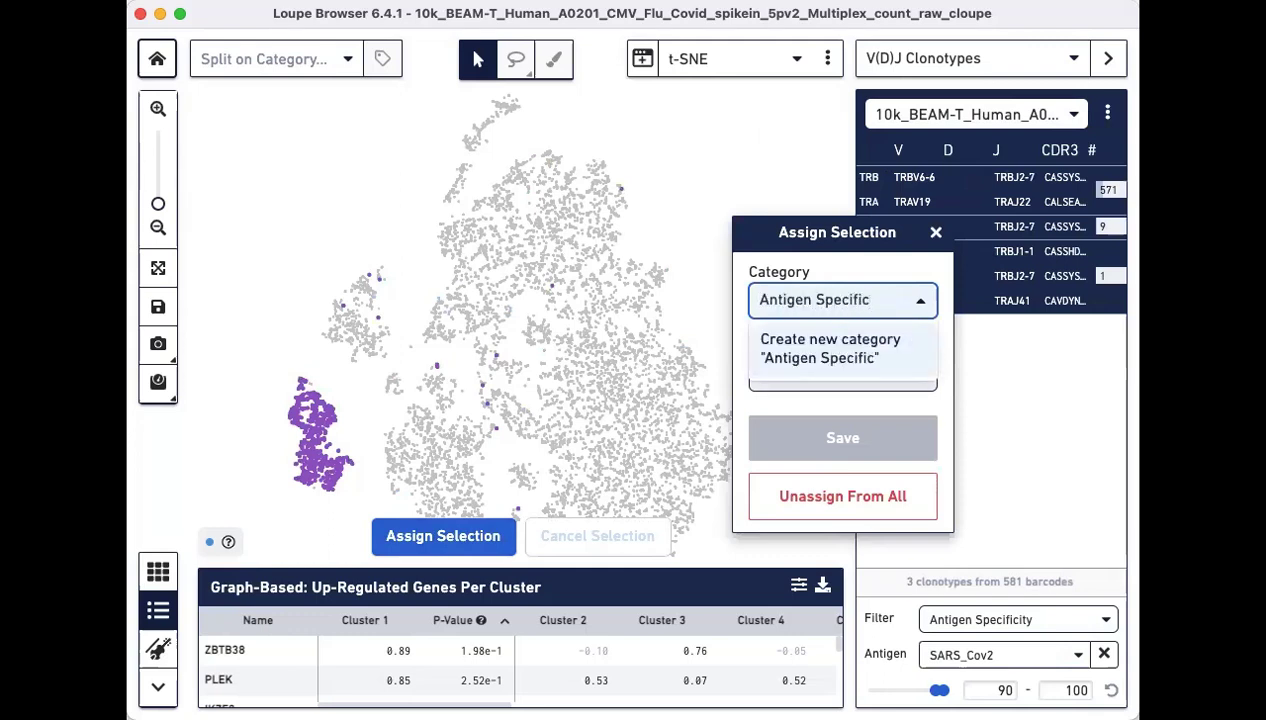
{"action": "key", "text": "Return"}
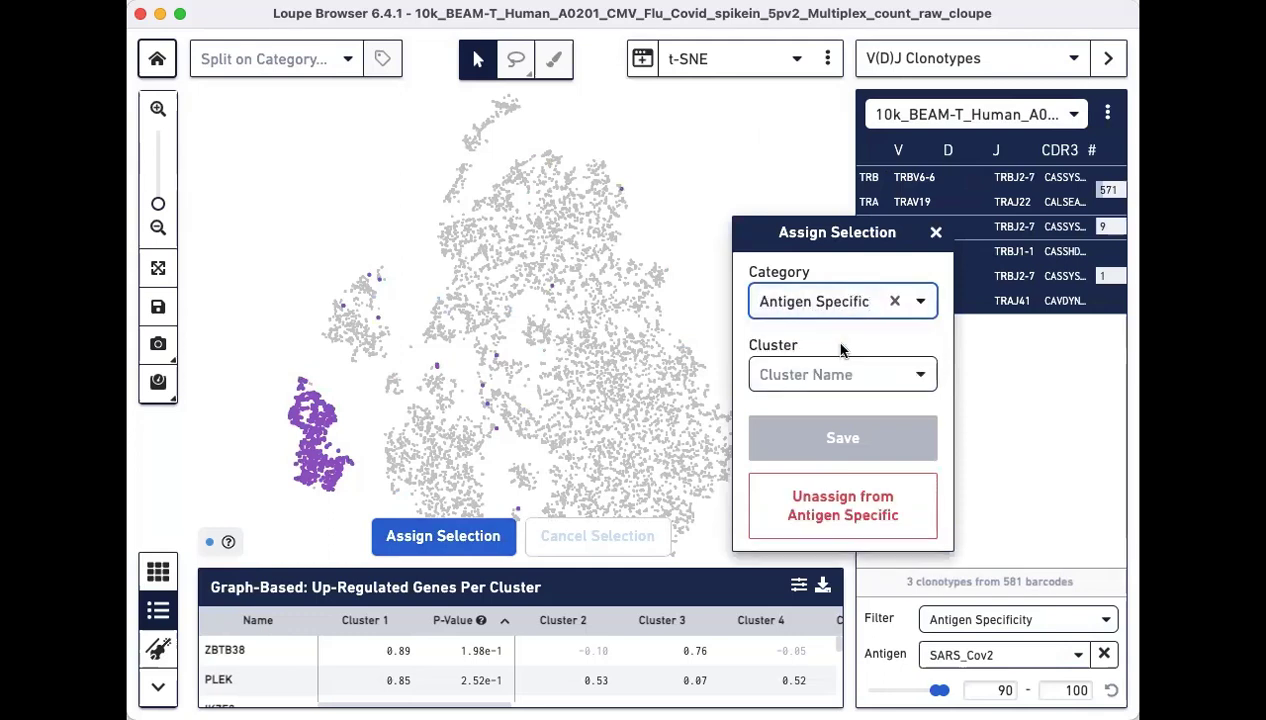
Save the 581 selected cells into a new 'Covid' cluster in that category.
{"action": "left_click", "coordinate": [805, 385]}
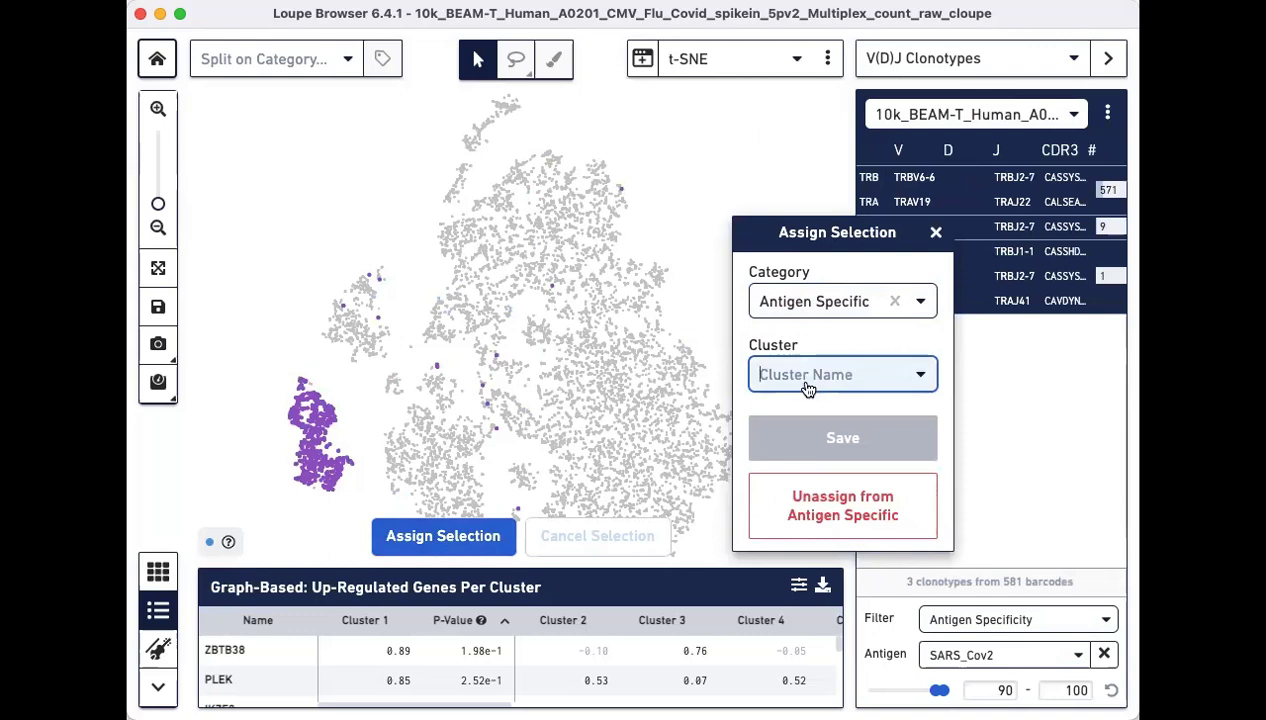
{"action": "left_click", "coordinate": [807, 387]}
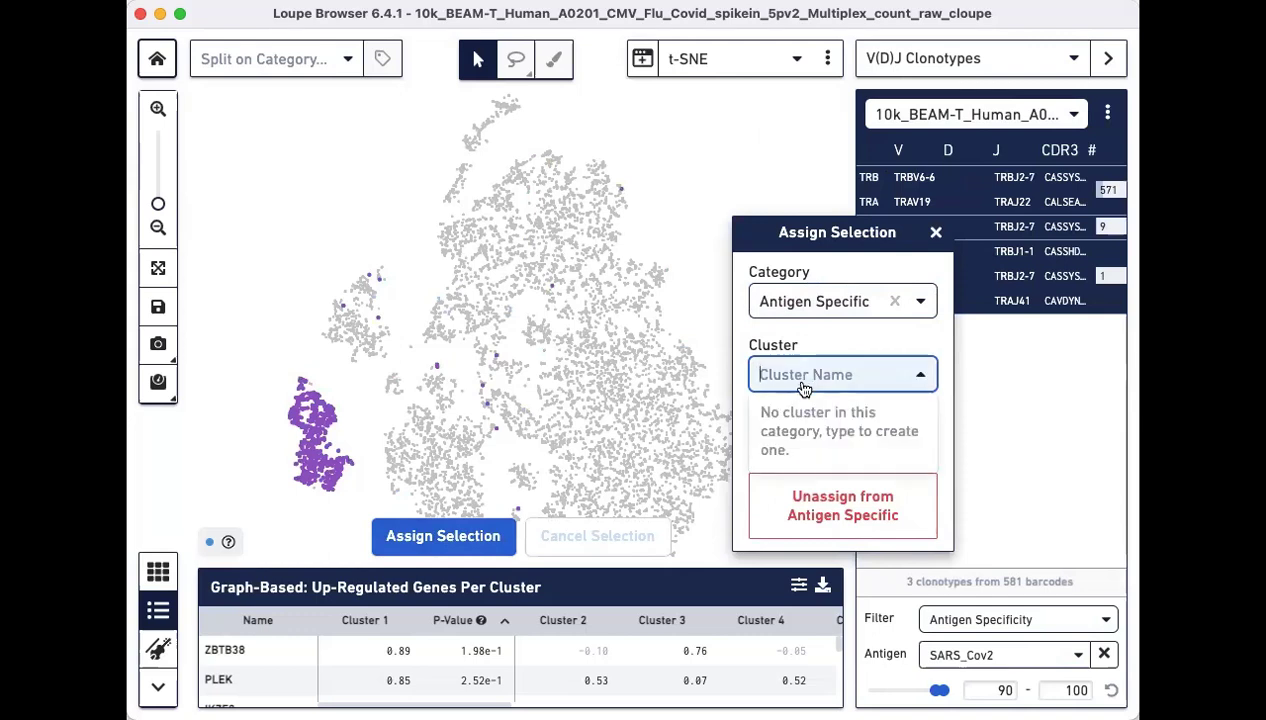
{"action": "type", "text": "Covid"}
{"action": "left_click", "coordinate": [790, 432]}
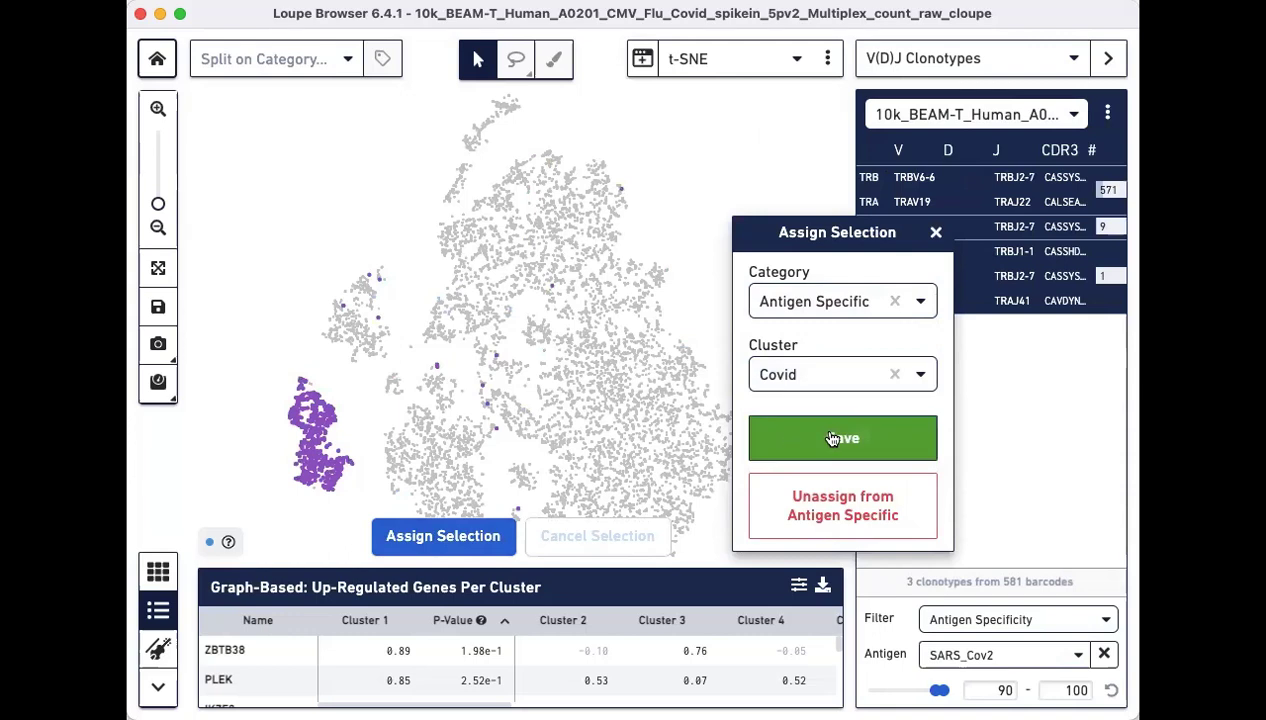
{"action": "left_click", "coordinate": [831, 439]}
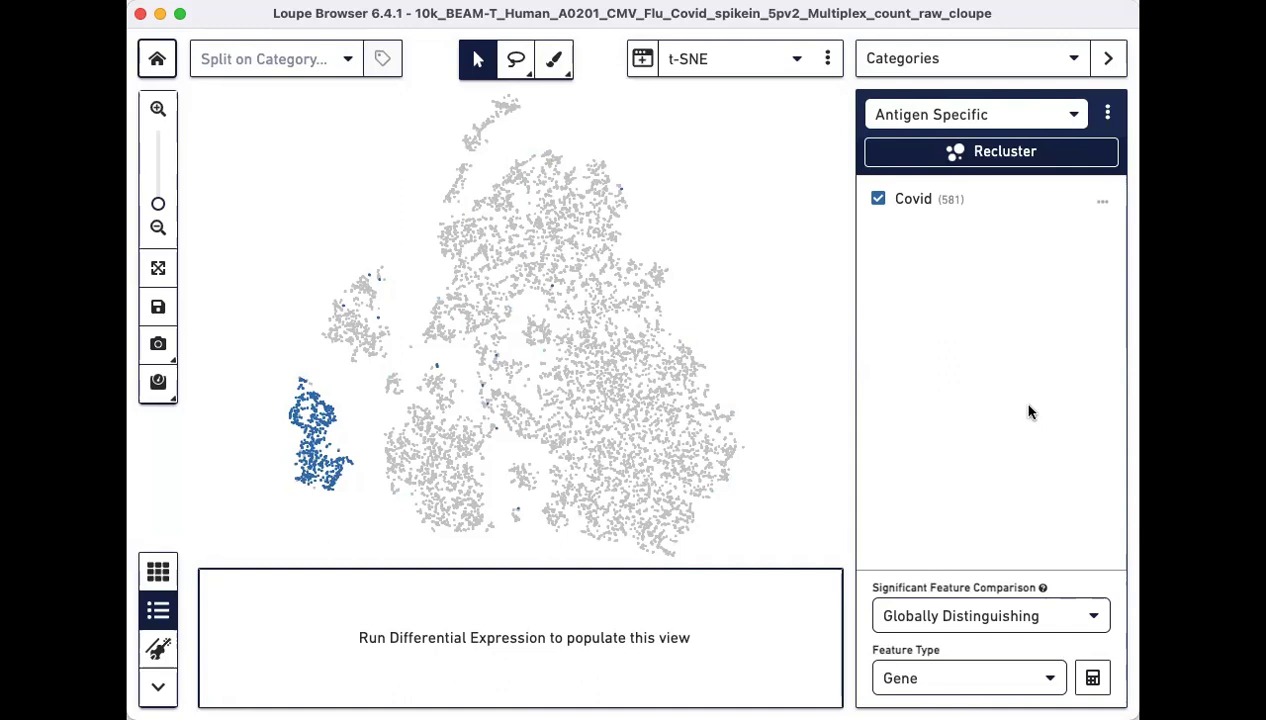
Back in V(D)J Clonotypes, filter to Flu-specific clonotypes with a minimum score of 90.
{"action": "left_click", "coordinate": [1008, 62]}
{"action": "left_click", "coordinate": [958, 197]}
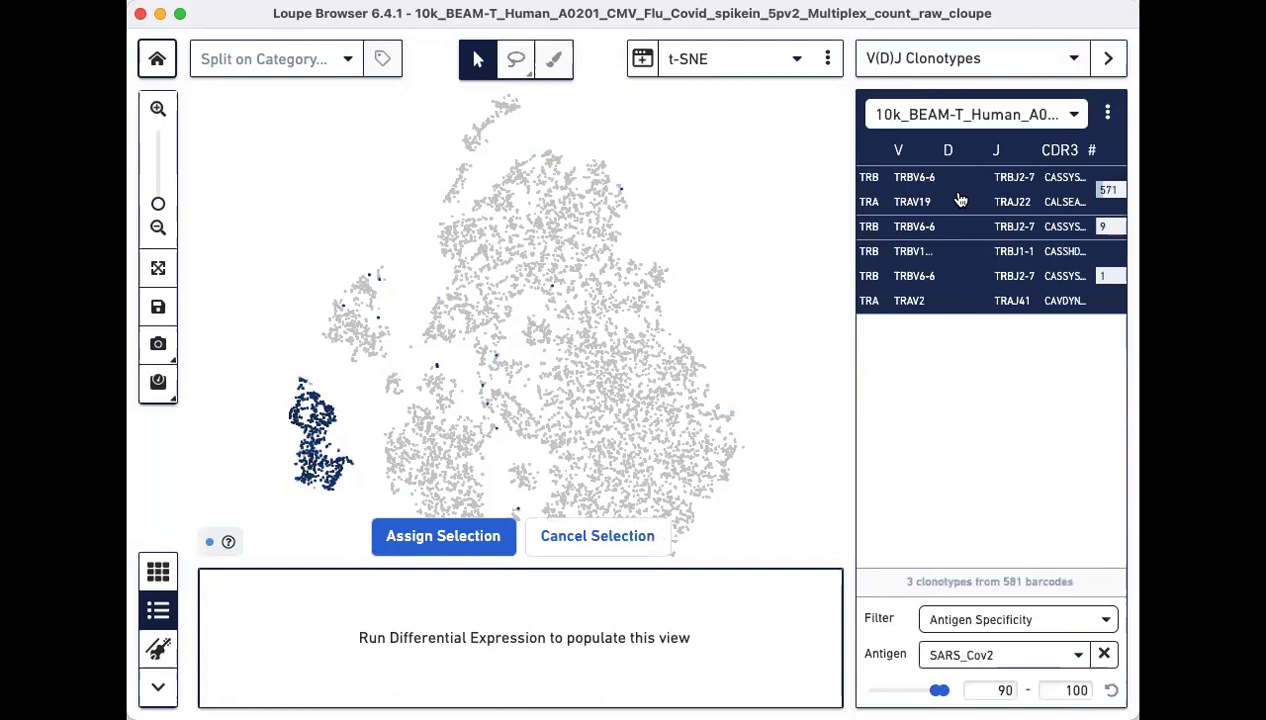
{"action": "left_click", "coordinate": [950, 655]}
{"action": "left_click", "coordinate": [963, 522]}
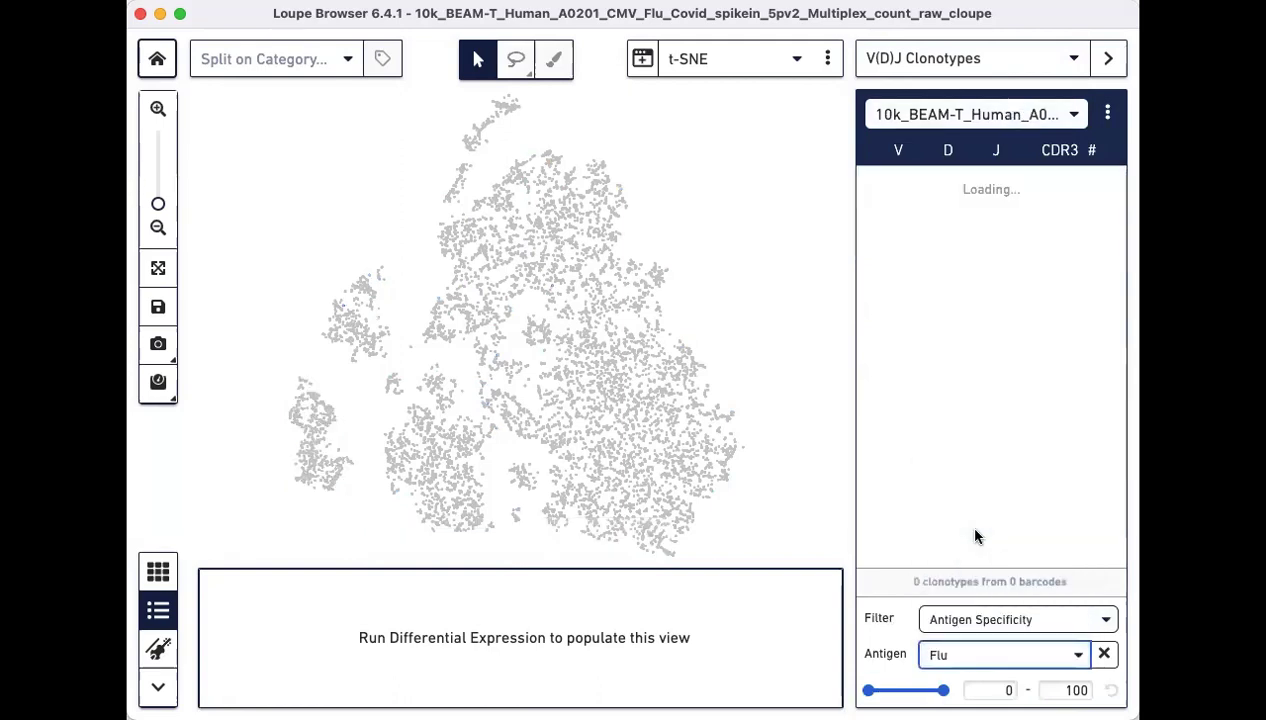
{"action": "left_click", "coordinate": [1010, 690]}
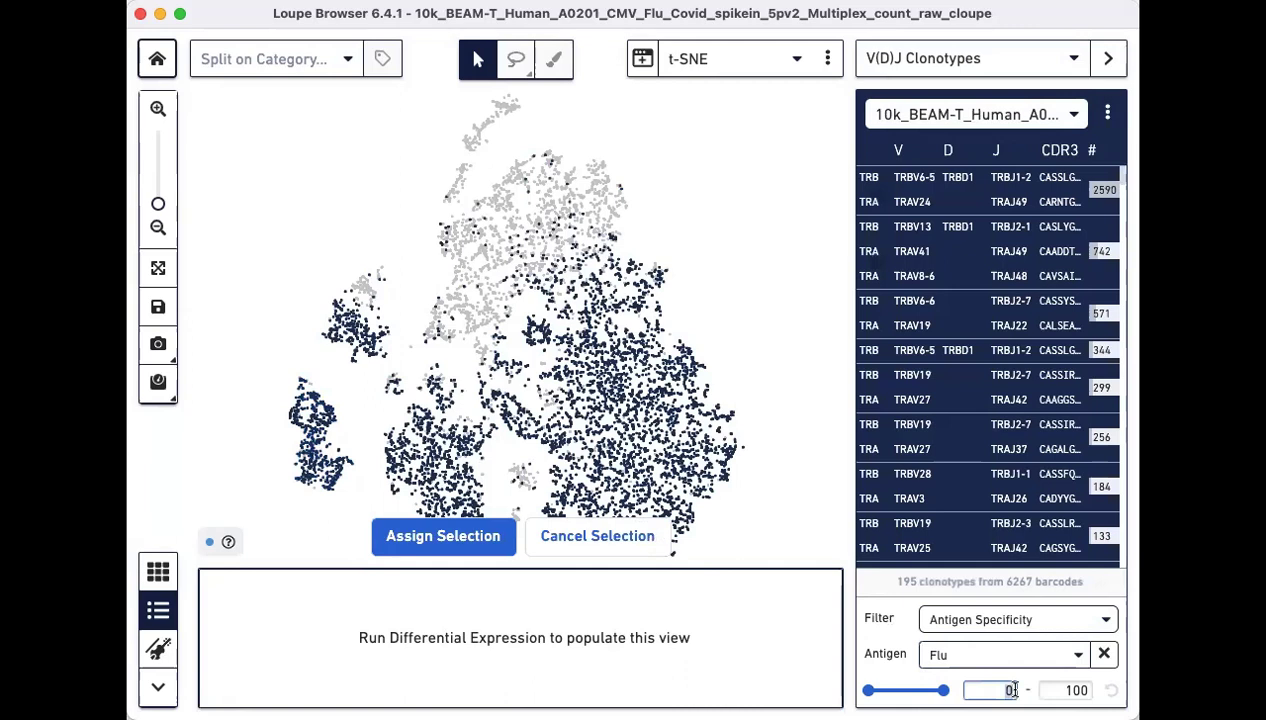
{"action": "type", "text": "90"}
{"action": "key", "text": "Return"}
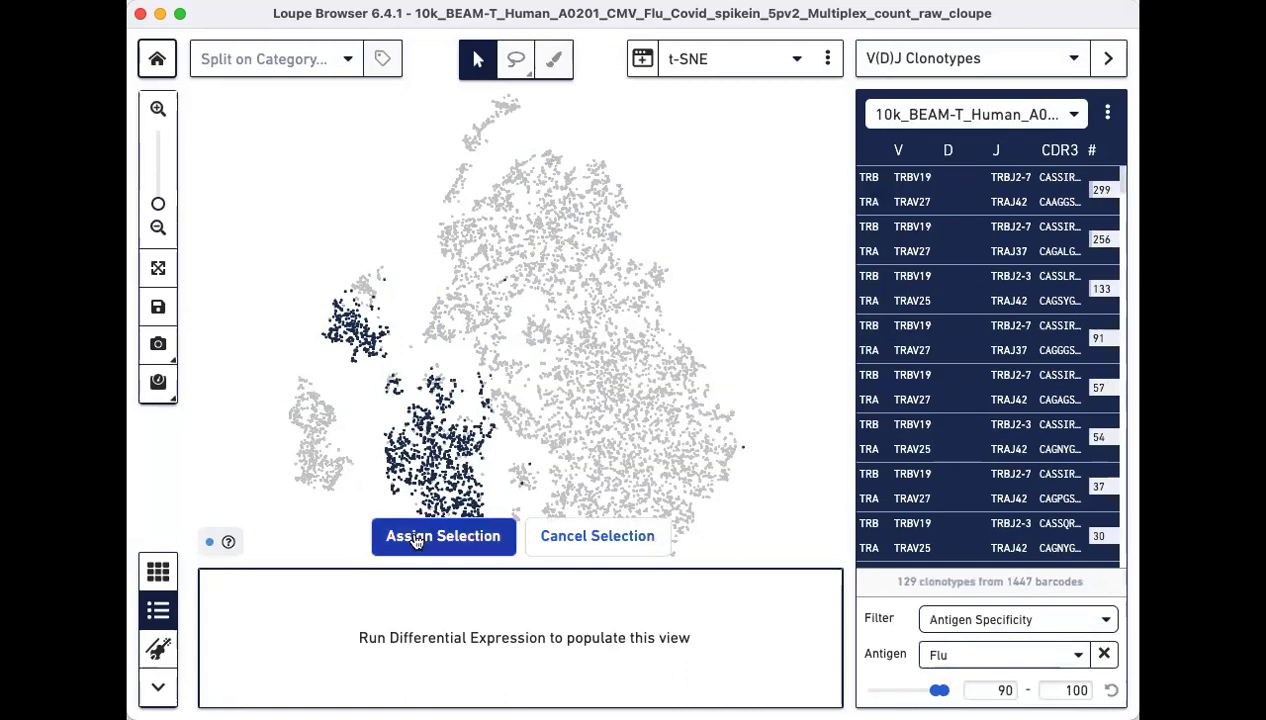
Assign the 1447 Flu cells to a new 'Flu' cluster in the Antigen Specific category.
{"action": "left_click", "coordinate": [415, 538]}
{"action": "left_click", "coordinate": [815, 302]}
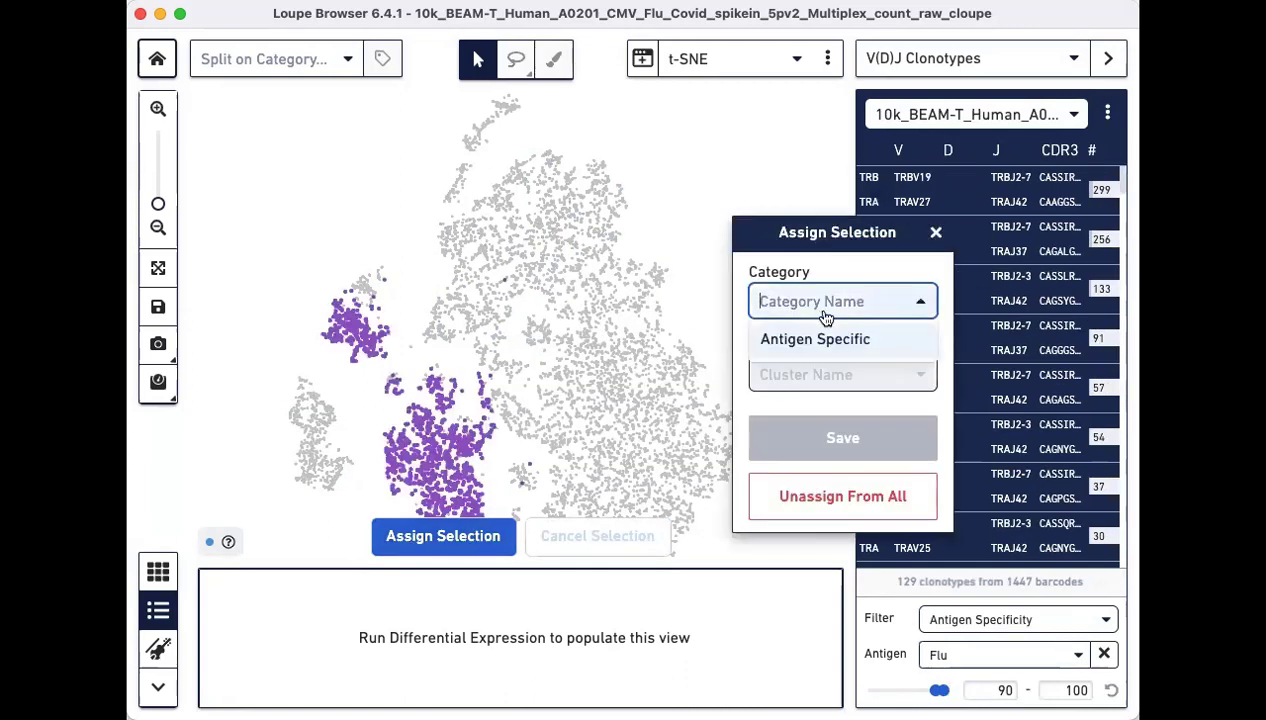
{"action": "left_click", "coordinate": [822, 341]}
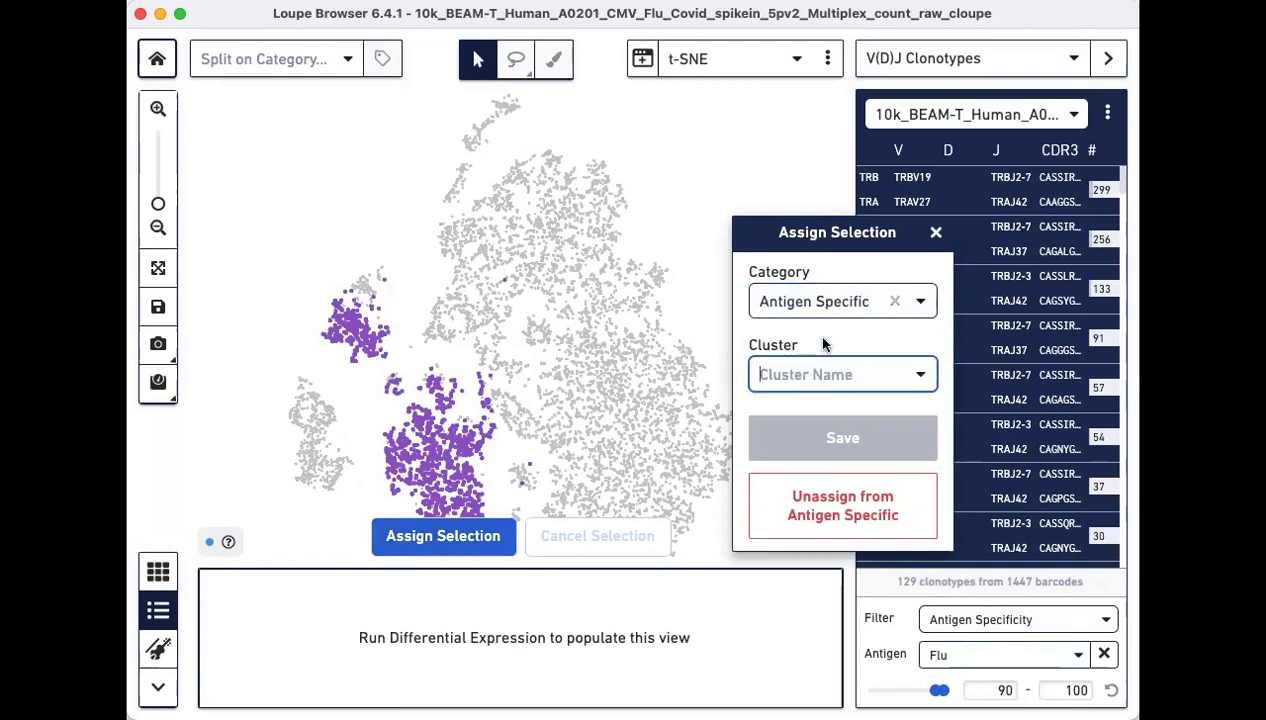
{"action": "left_click", "coordinate": [791, 372]}
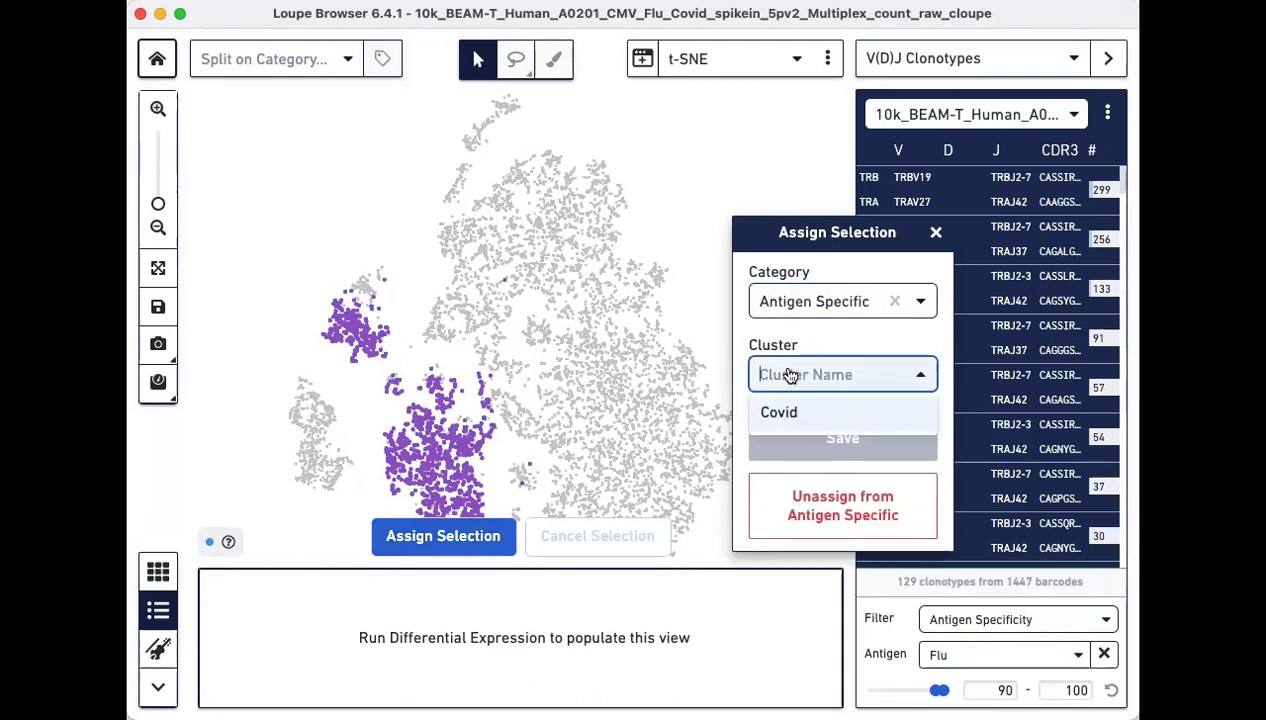
{"action": "type", "text": "Flu"}
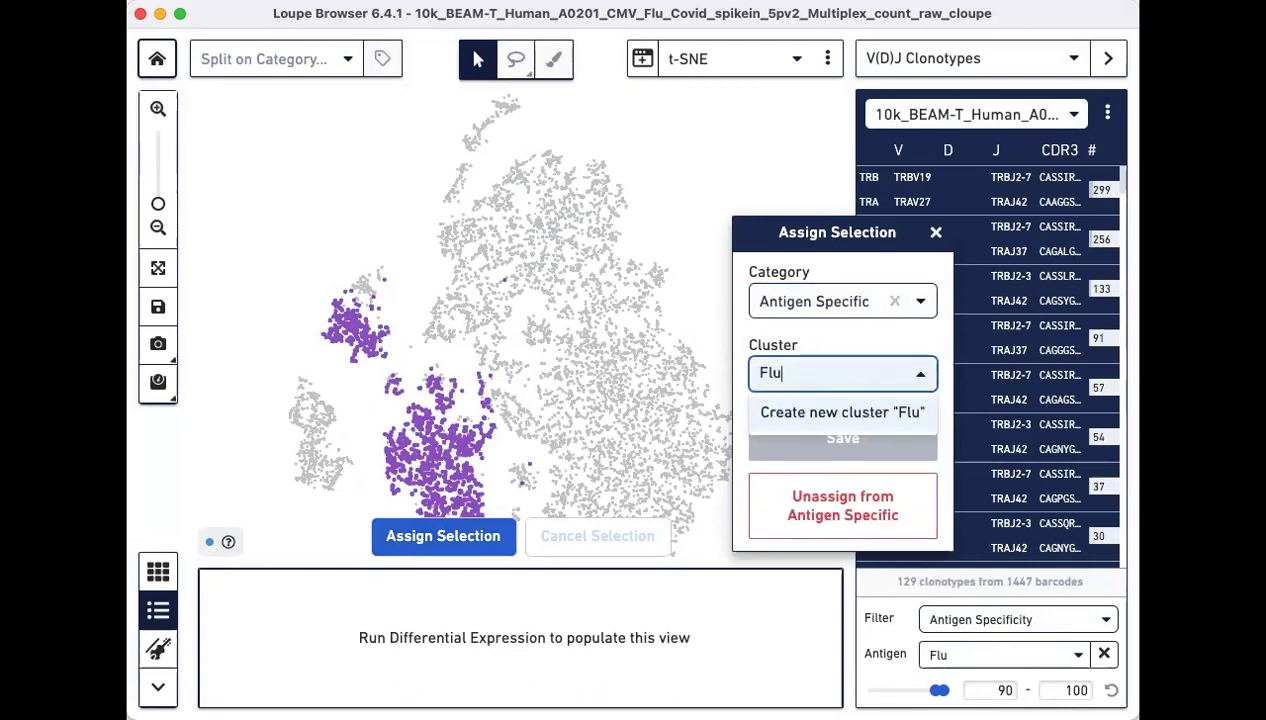
{"action": "left_click", "coordinate": [791, 416]}
{"action": "left_click", "coordinate": [792, 433]}
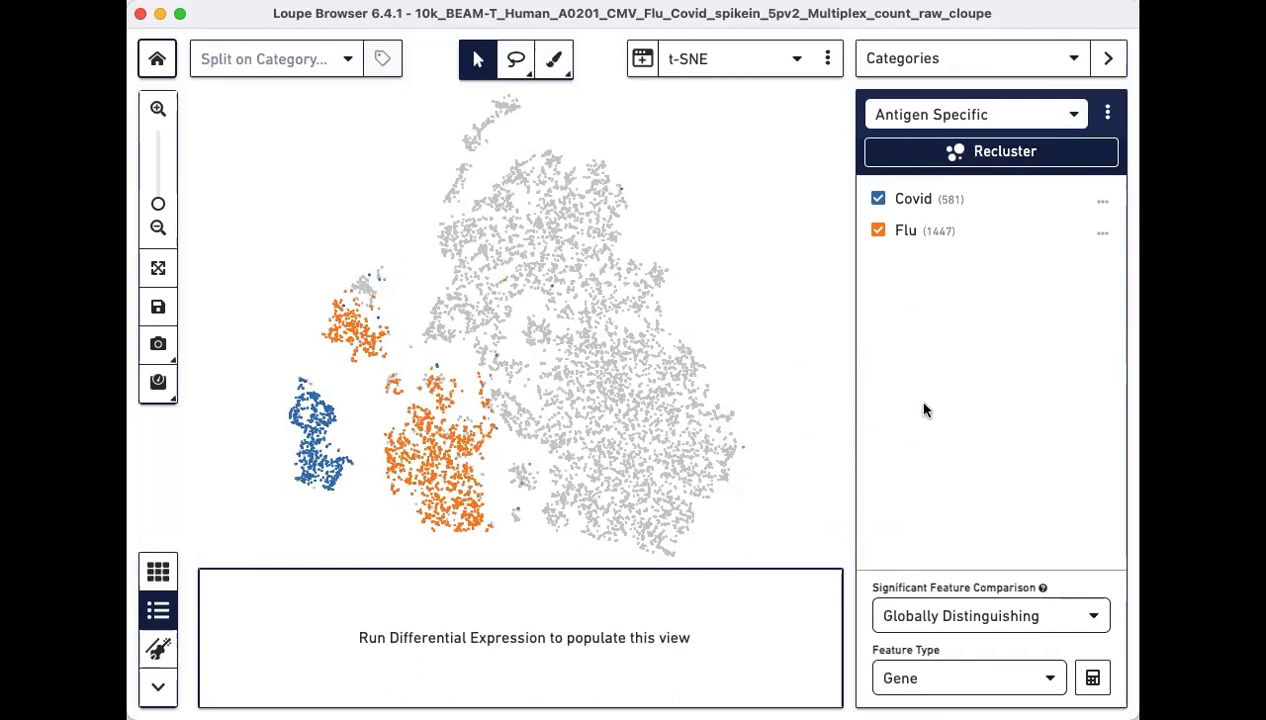
{"action": "mouse_move", "coordinate": [928, 232]}
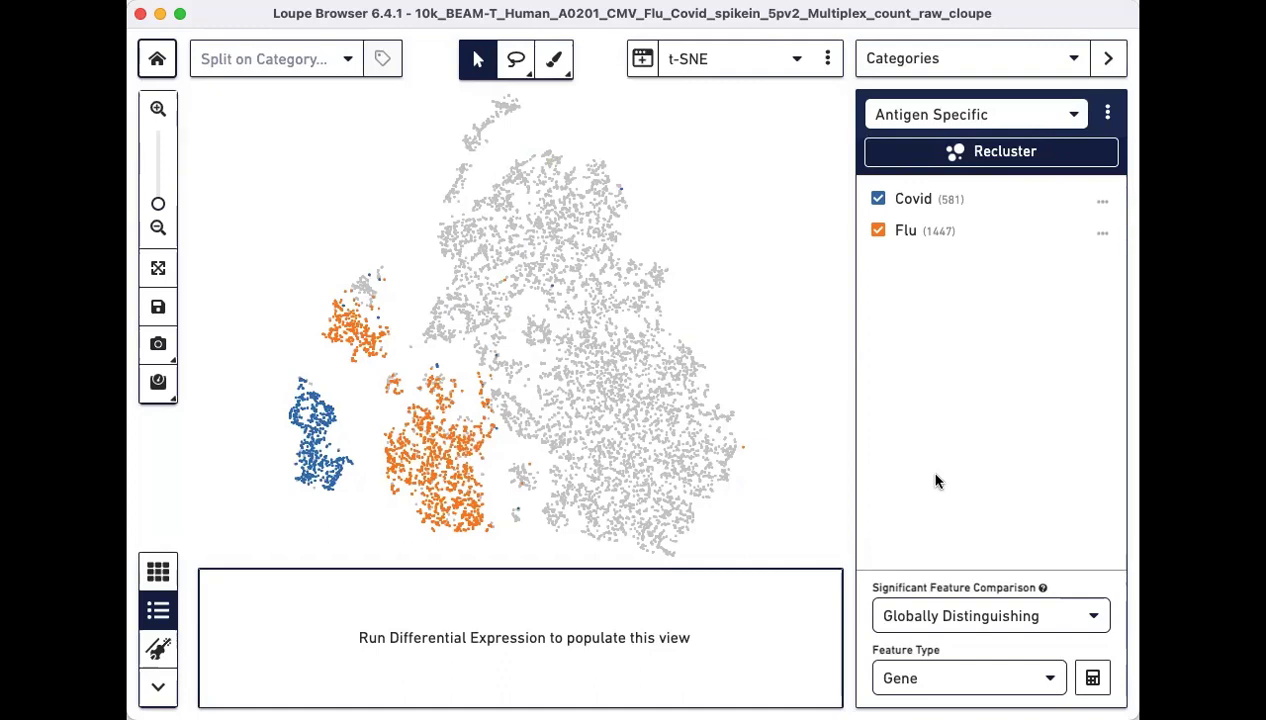
Set Significant Feature Comparison to Locally Distinguishing and run differential expression for Covid and Flu.
{"action": "left_click", "coordinate": [984, 620]}
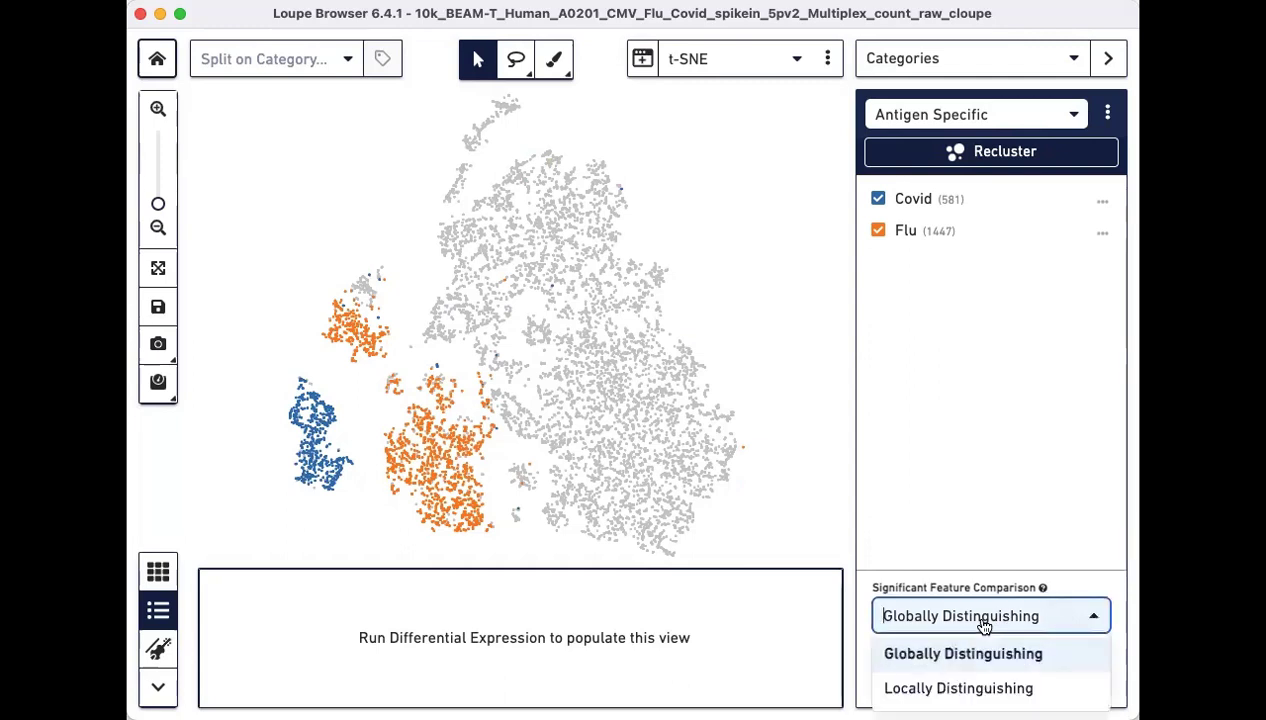
{"action": "left_click", "coordinate": [955, 687]}
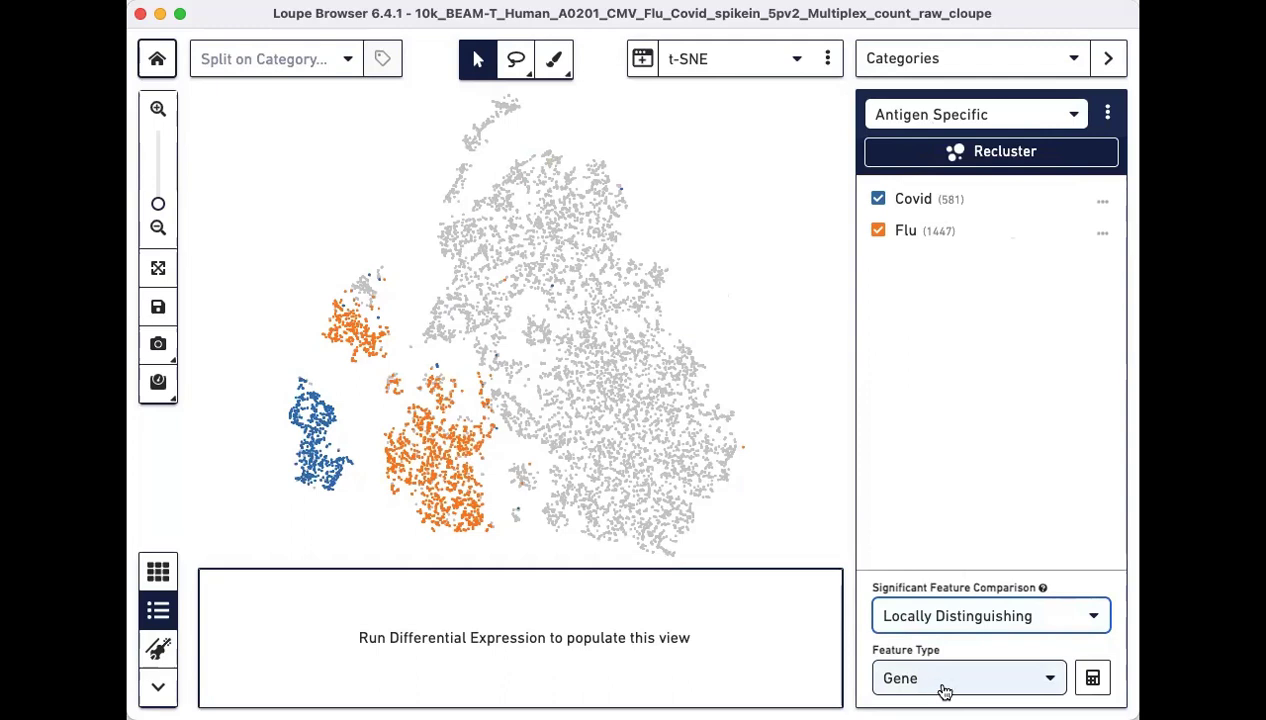
{"action": "left_click", "coordinate": [1093, 679]}
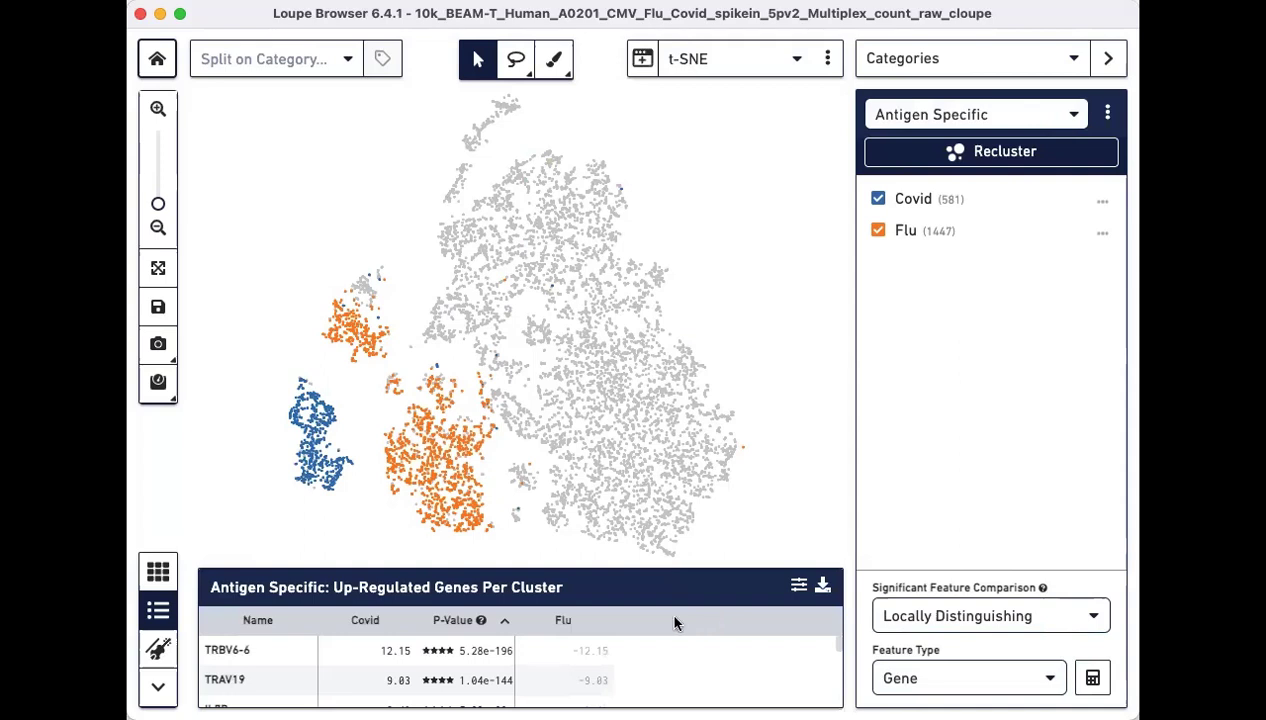
Enlarge the up-regulated gene table, sort it by the Covid column, and select the IL7R gene.
{"action": "left_click_drag", "start_coordinate": [670, 569], "coordinate": [693, 368]}
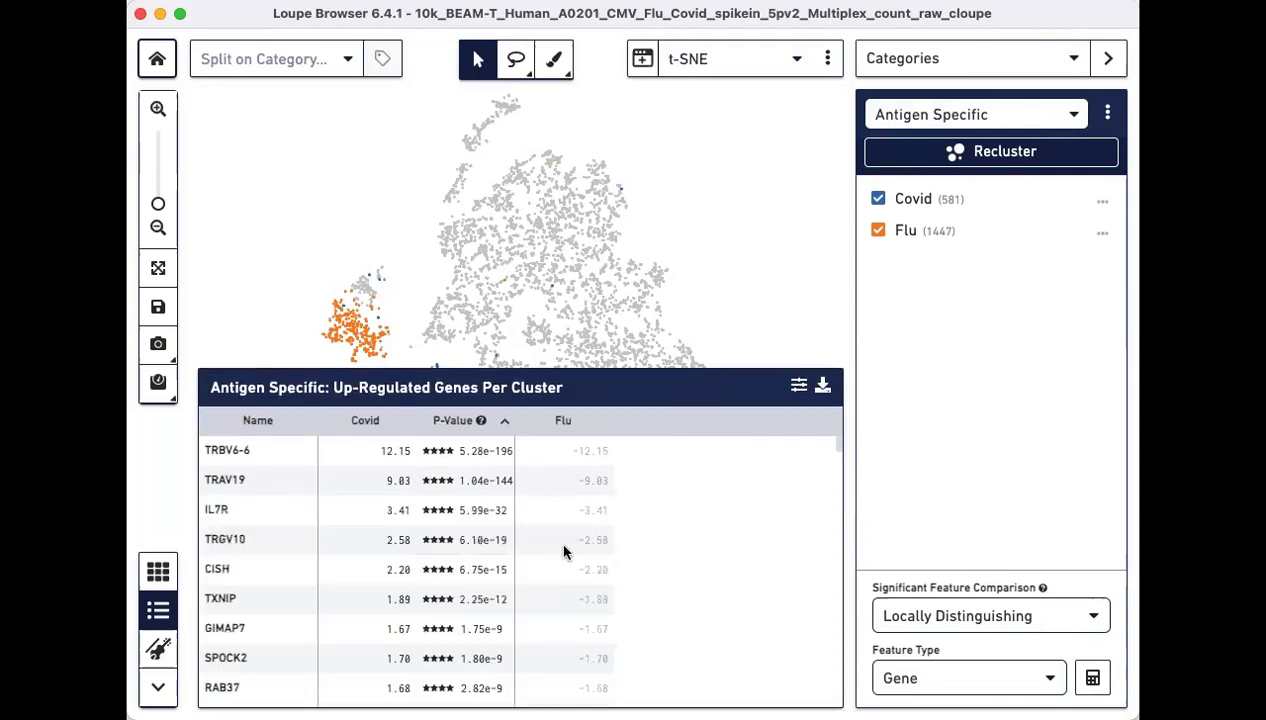
{"action": "left_click", "coordinate": [363, 423]}
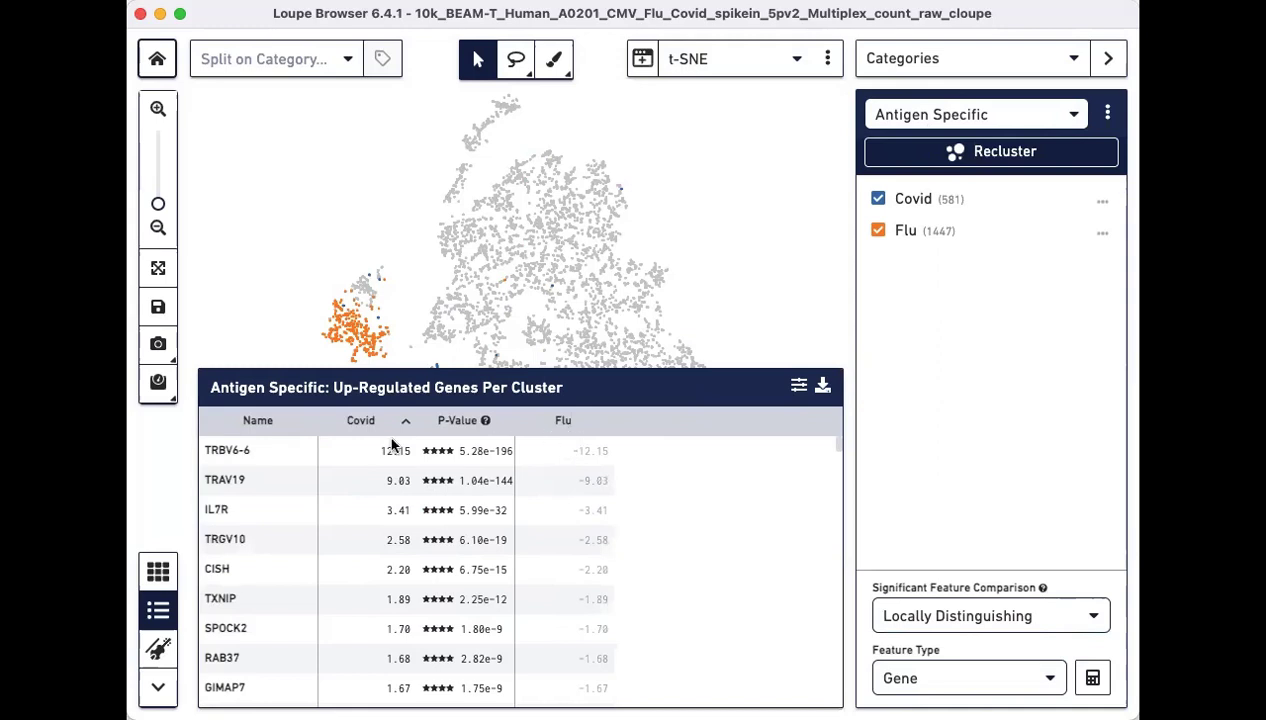
{"action": "left_click", "coordinate": [277, 518]}
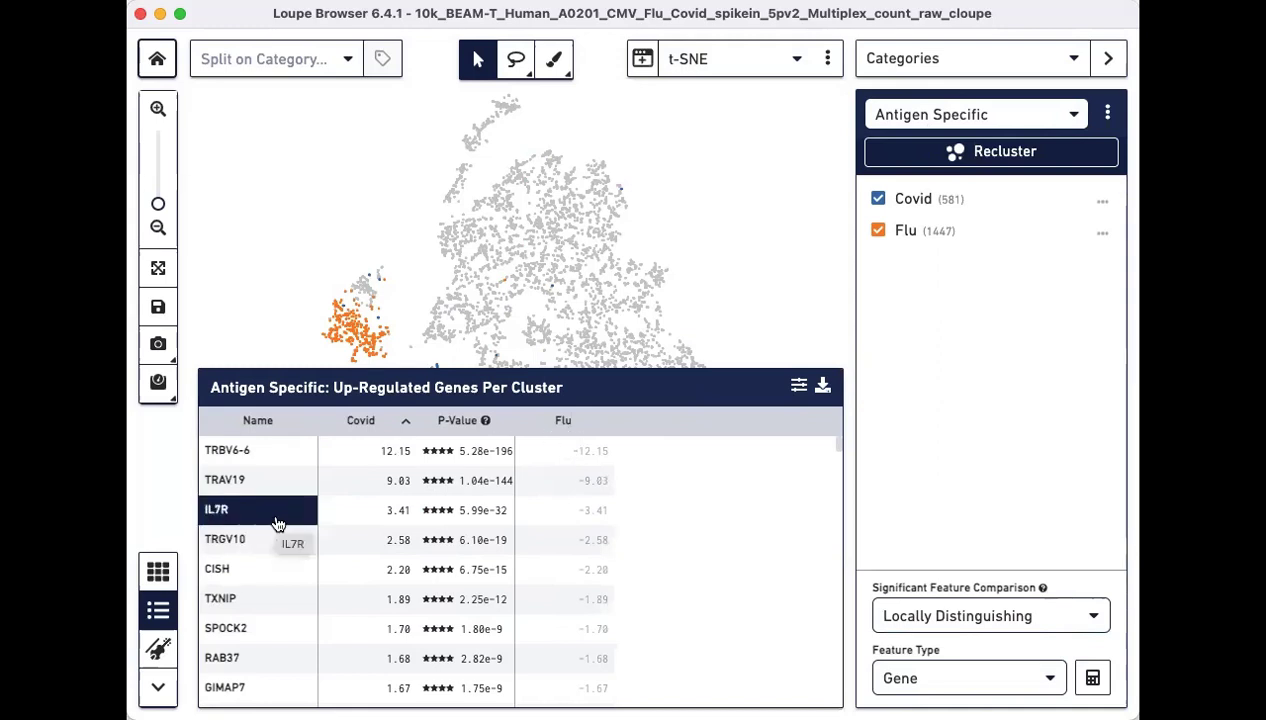